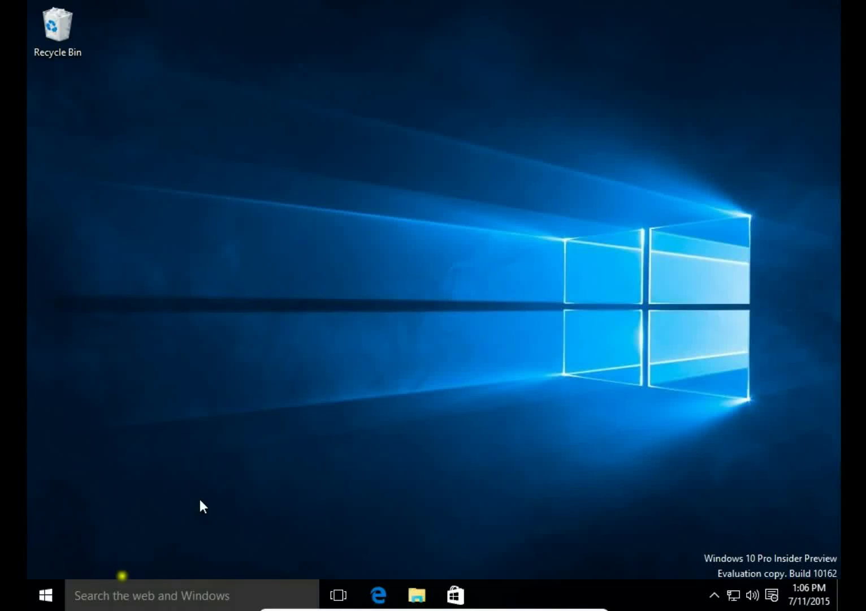
Launch Edge and go to onedrive.com to reach the OneDrive Files page.
{"action": "left_click", "coordinate": [374, 593]}
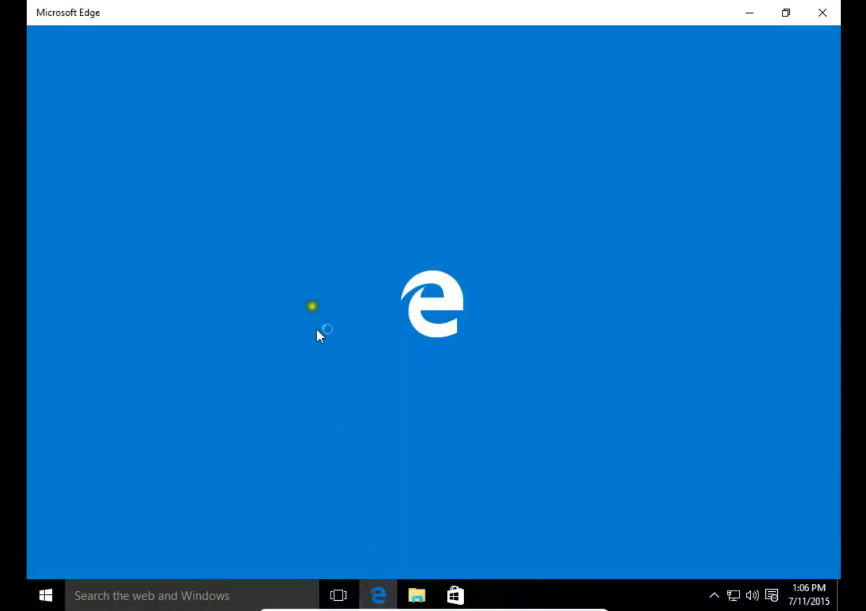
{"action": "type", "text": "onedrive.live.com"}
{"action": "key", "text": "Return"}
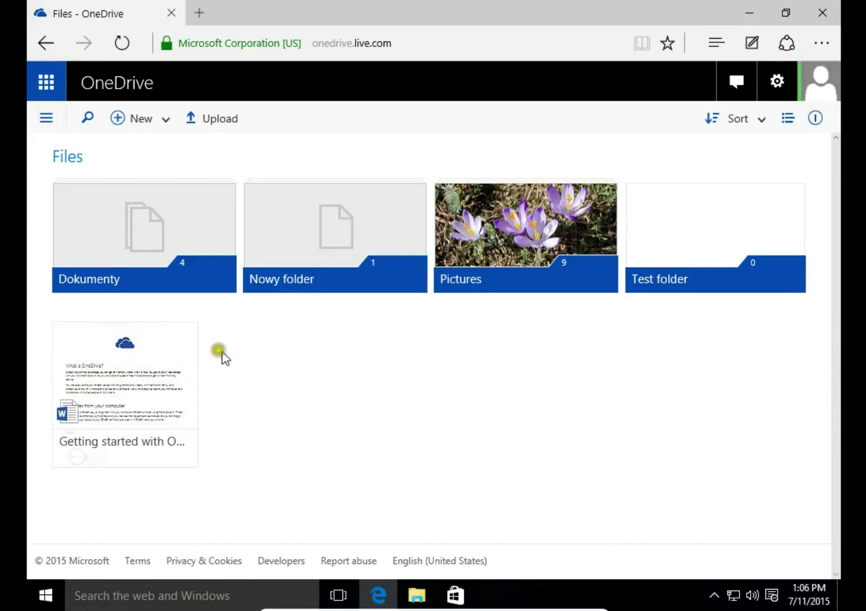
Rename the 4-item Dokumenty folder to 'Documents'.
{"action": "right_click", "coordinate": [146, 243]}
{"action": "left_click", "coordinate": [195, 320]}
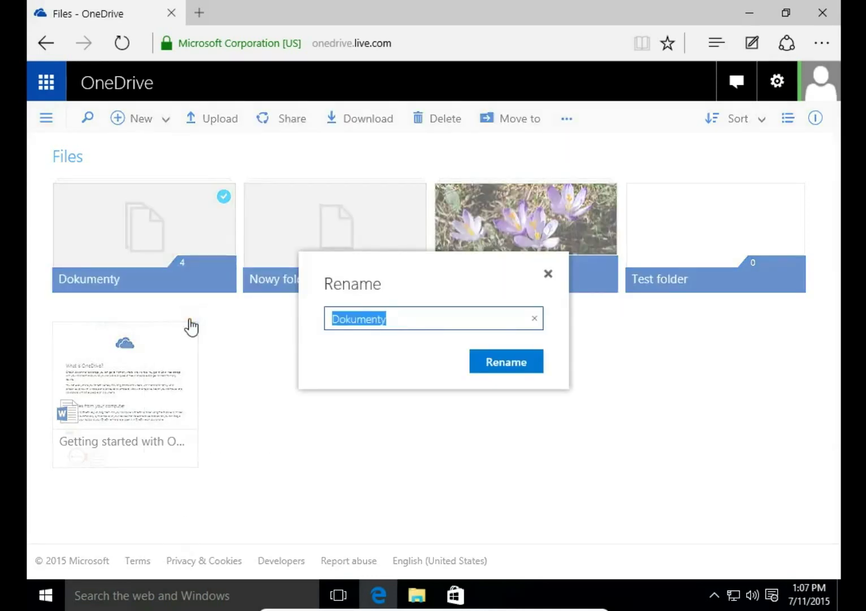
{"action": "type", "text": "Doc"}
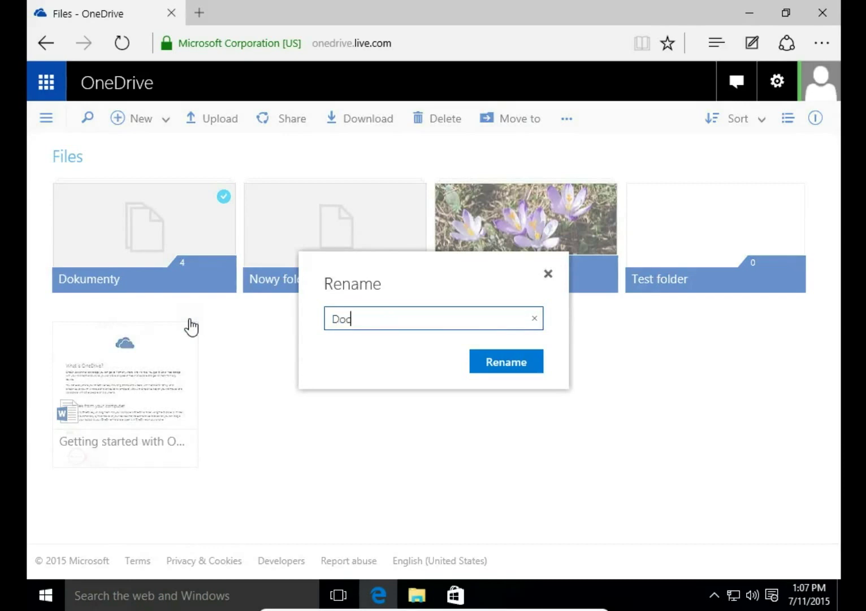
{"action": "type", "text": "uments"}
{"action": "key", "text": "Return"}
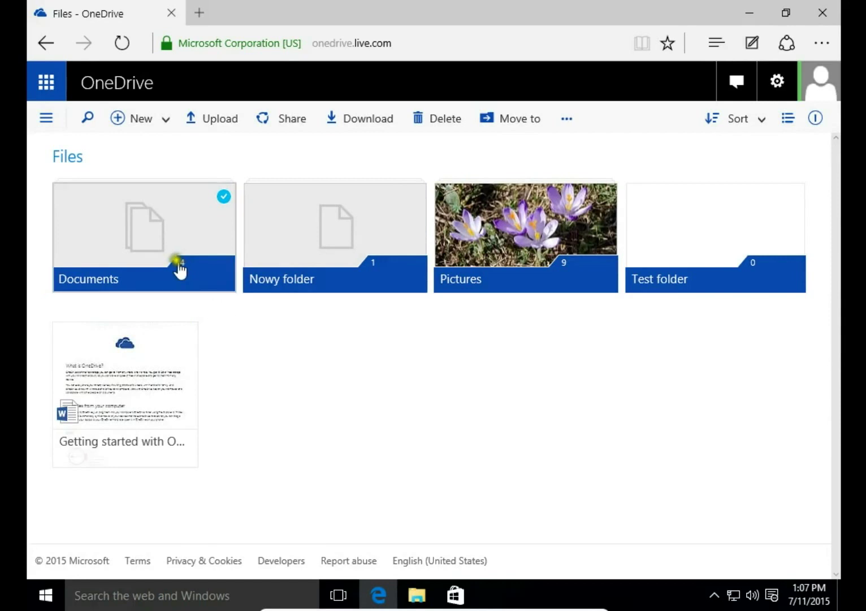
{"action": "right_click", "coordinate": [153, 242]}
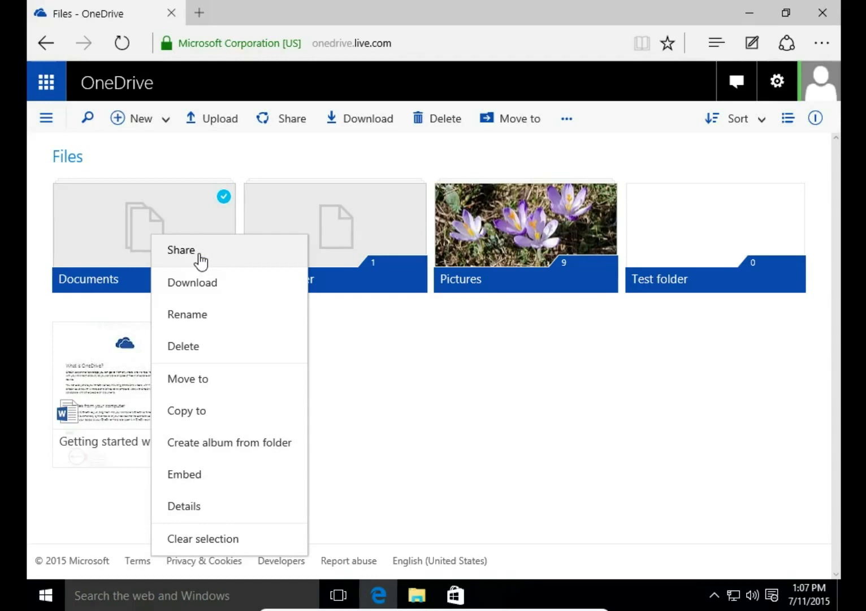
{"action": "left_click", "coordinate": [188, 387]}
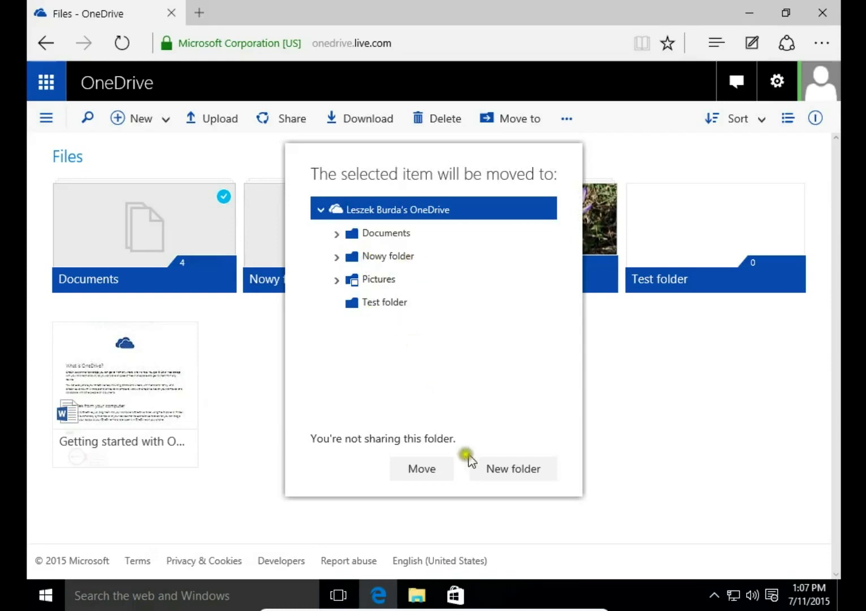
{"action": "left_click", "coordinate": [237, 495]}
{"action": "right_click", "coordinate": [189, 235]}
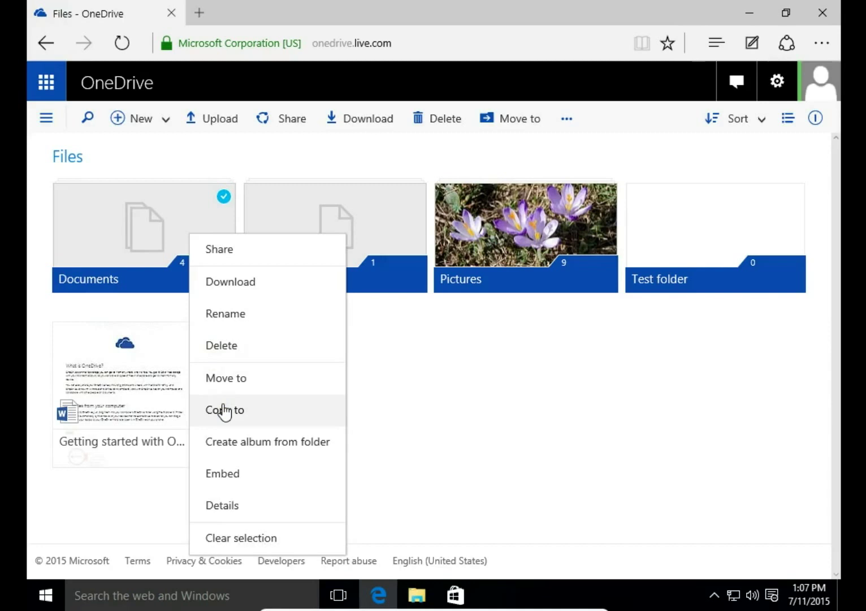
{"action": "left_click", "coordinate": [159, 533]}
{"action": "right_click", "coordinate": [162, 250]}
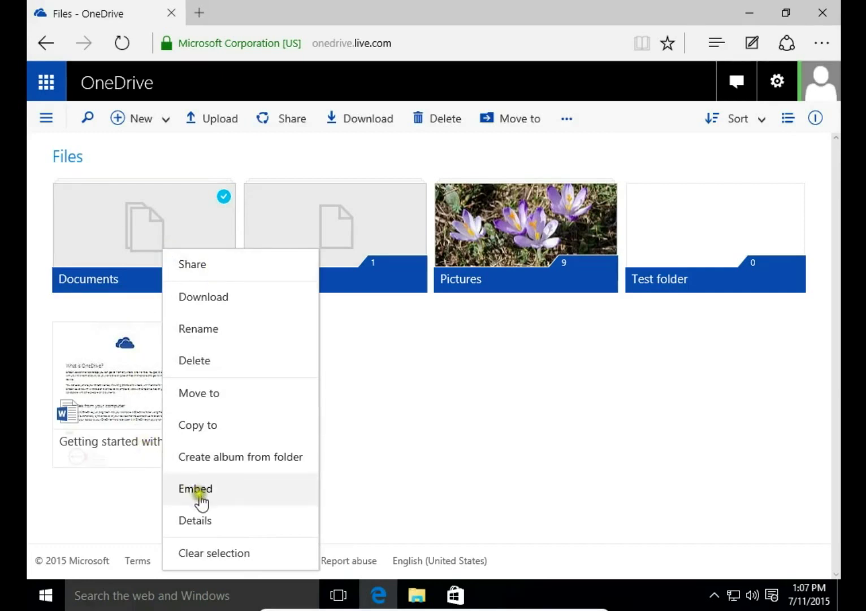
{"action": "left_click", "coordinate": [333, 440]}
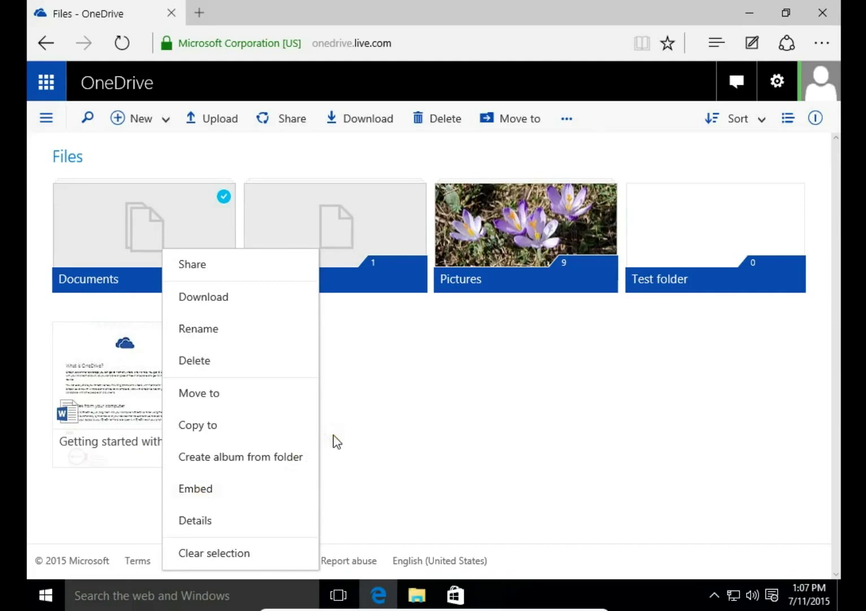
{"action": "left_click", "coordinate": [380, 406]}
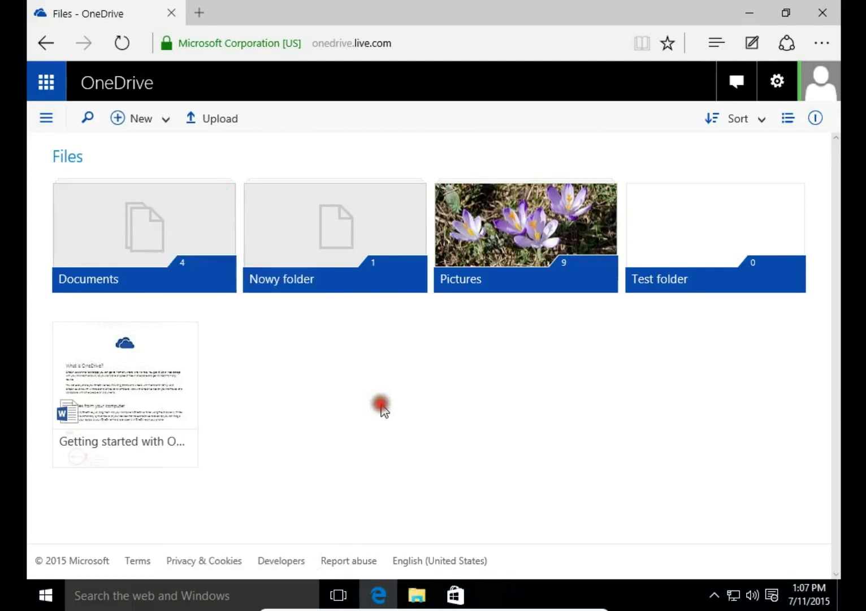
Select Documents, Nowy folder, Pictures and the Getting started file together.
{"action": "left_click", "coordinate": [221, 199]}
{"action": "left_click", "coordinate": [412, 198]}
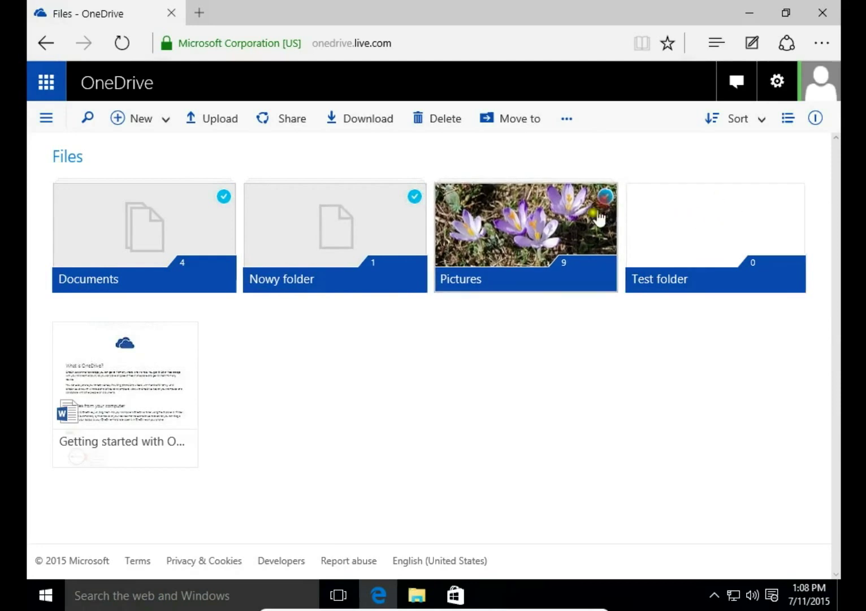
{"action": "left_click", "coordinate": [605, 196]}
{"action": "left_click", "coordinate": [183, 338]}
Preview Copy to for the selection, cancel it, clear the selection and open Documents.
{"action": "right_click", "coordinate": [139, 387]}
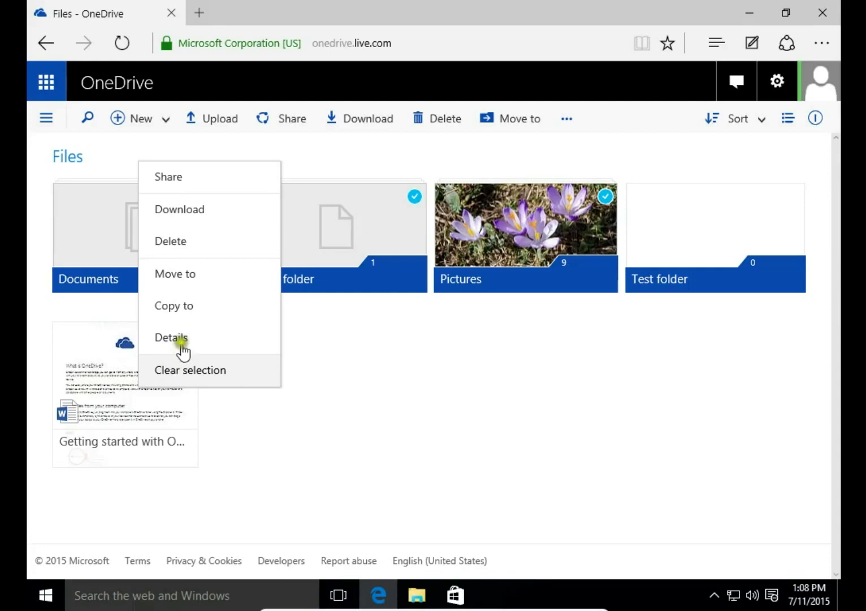
{"action": "left_click", "coordinate": [186, 307]}
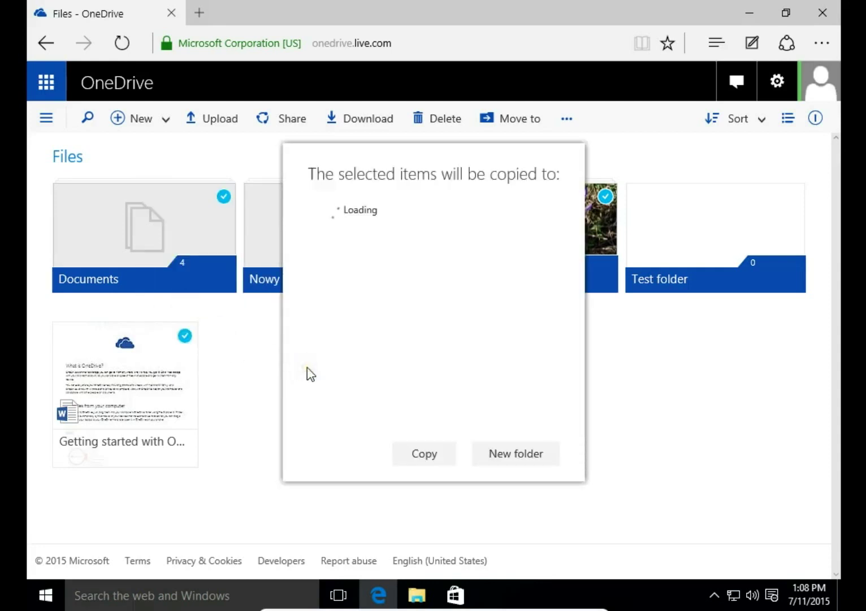
{"action": "left_click", "coordinate": [257, 474]}
{"action": "left_click", "coordinate": [285, 404]}
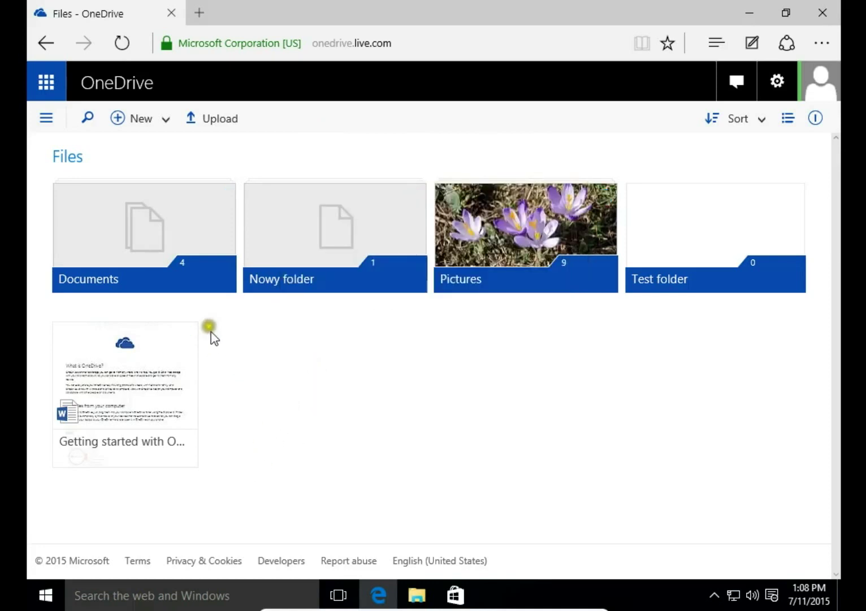
{"action": "left_click", "coordinate": [153, 241]}
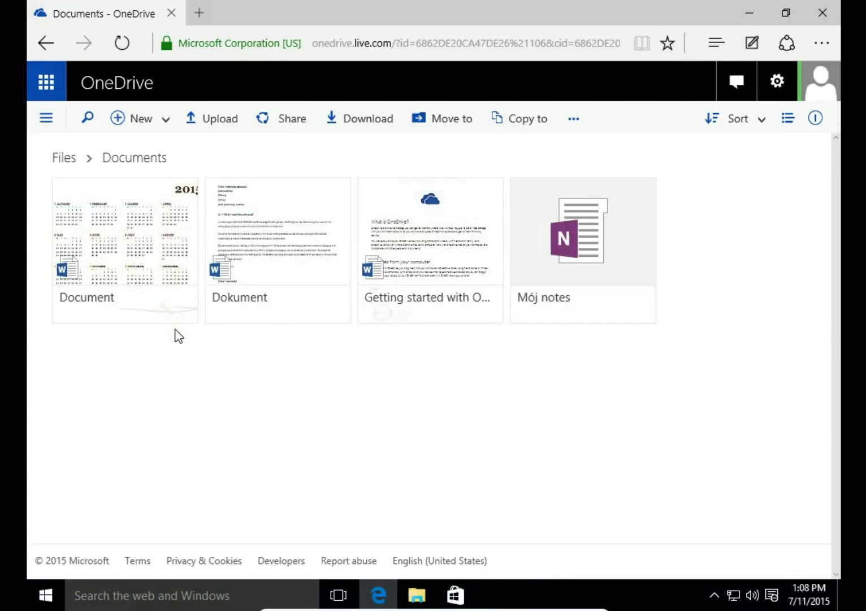
Return from the Documents folder to the top-level Files page via the Files breadcrumb.
{"action": "left_click", "coordinate": [64, 161]}
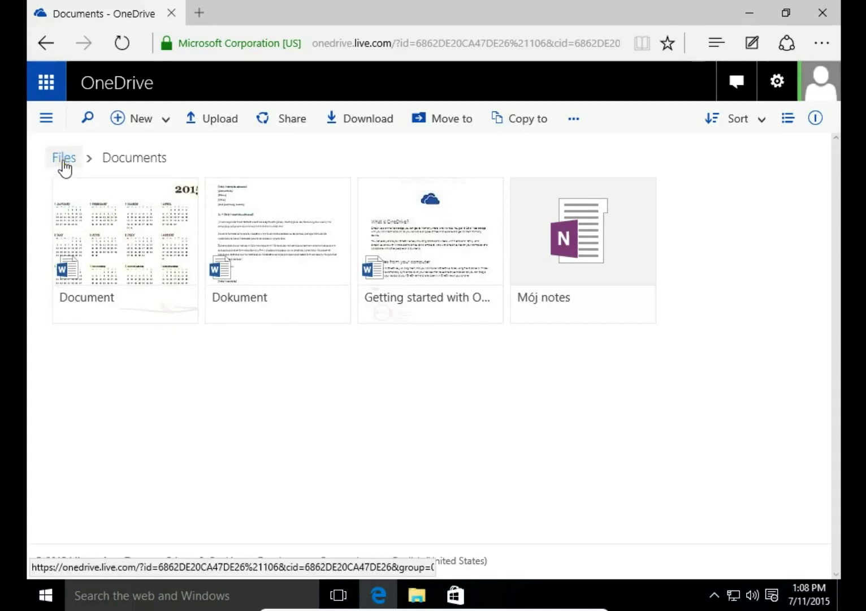
{"action": "left_click", "coordinate": [64, 158]}
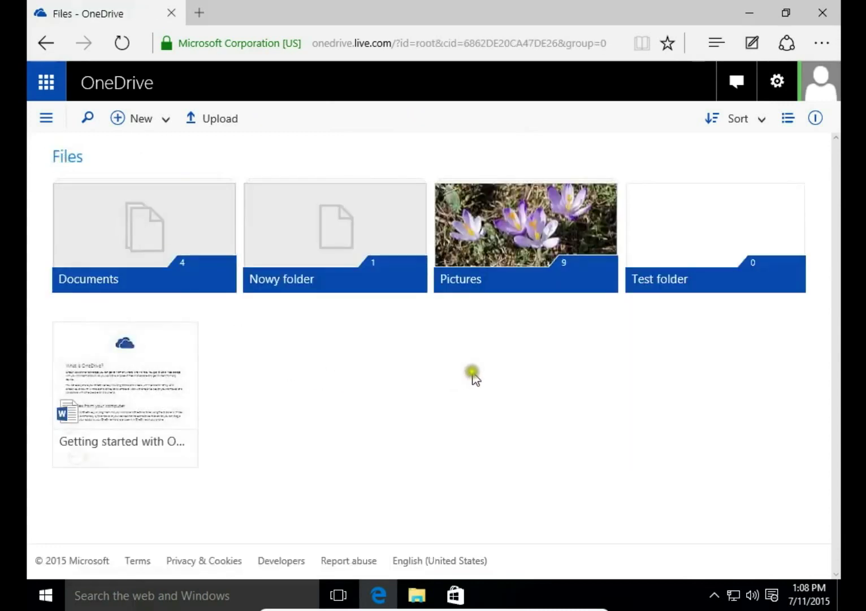
{"action": "left_click", "coordinate": [360, 377]}
{"action": "right_click", "coordinate": [360, 379]}
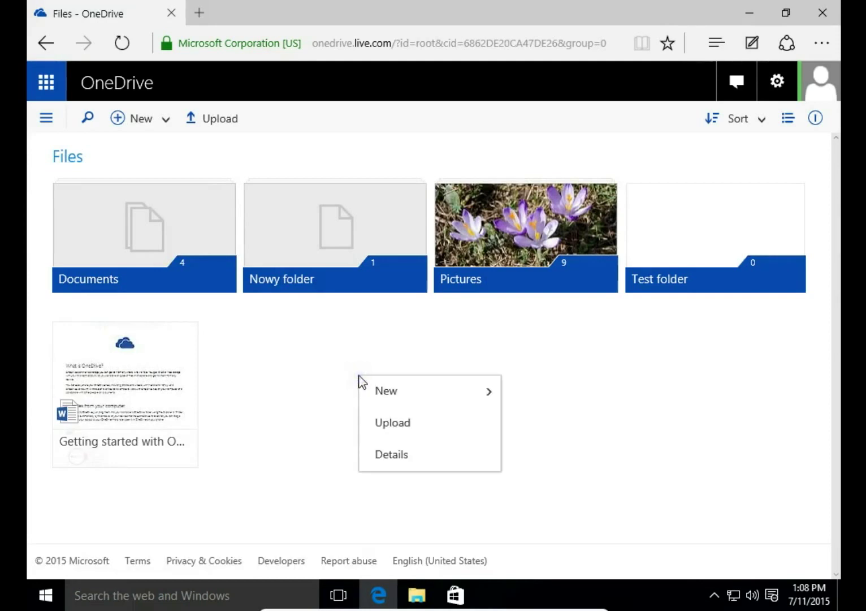
{"action": "left_click", "coordinate": [379, 391]}
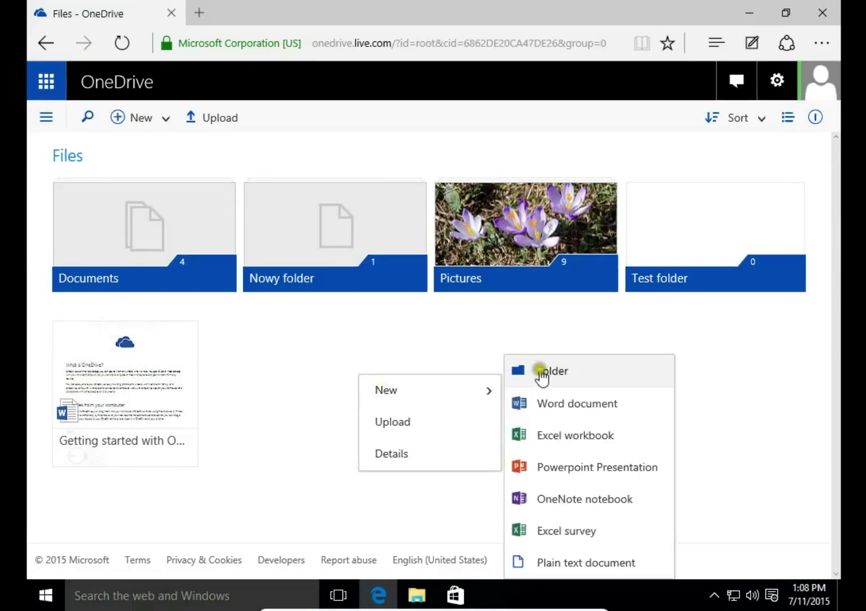
{"action": "left_click", "coordinate": [539, 403]}
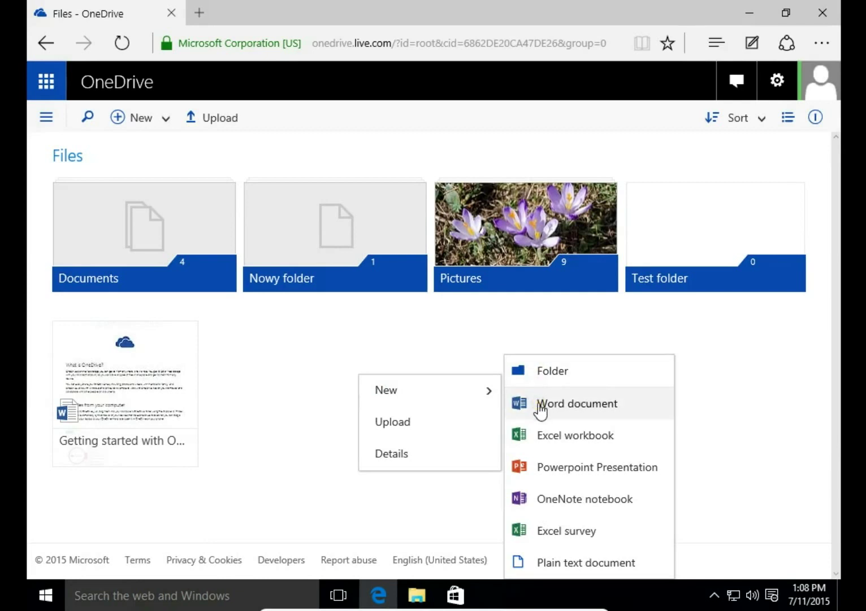
{"action": "left_click", "coordinate": [414, 434]}
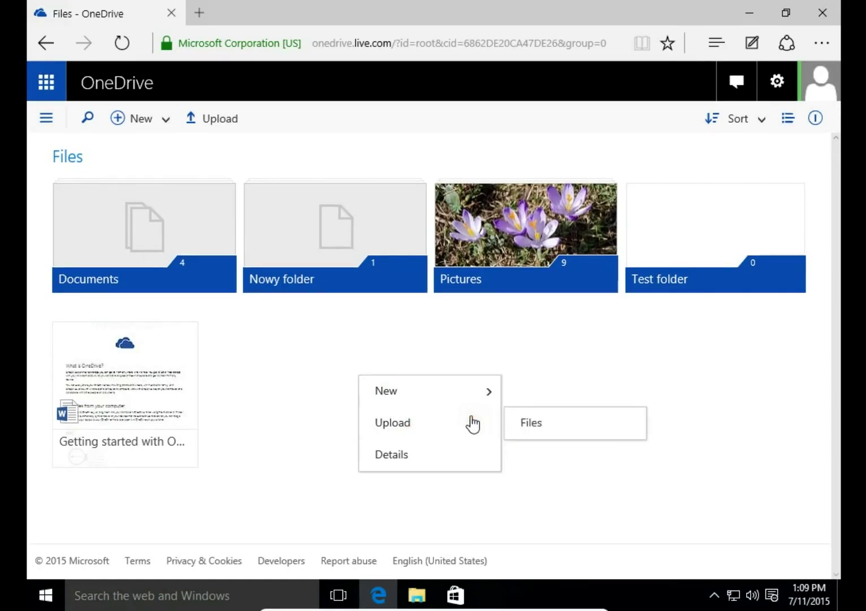
{"action": "left_click", "coordinate": [418, 466]}
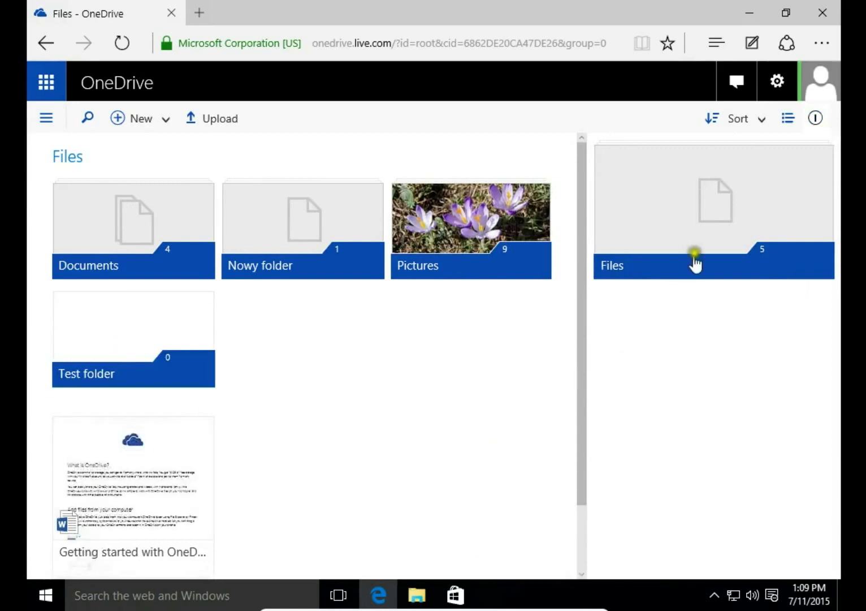
{"action": "left_click", "coordinate": [817, 122]}
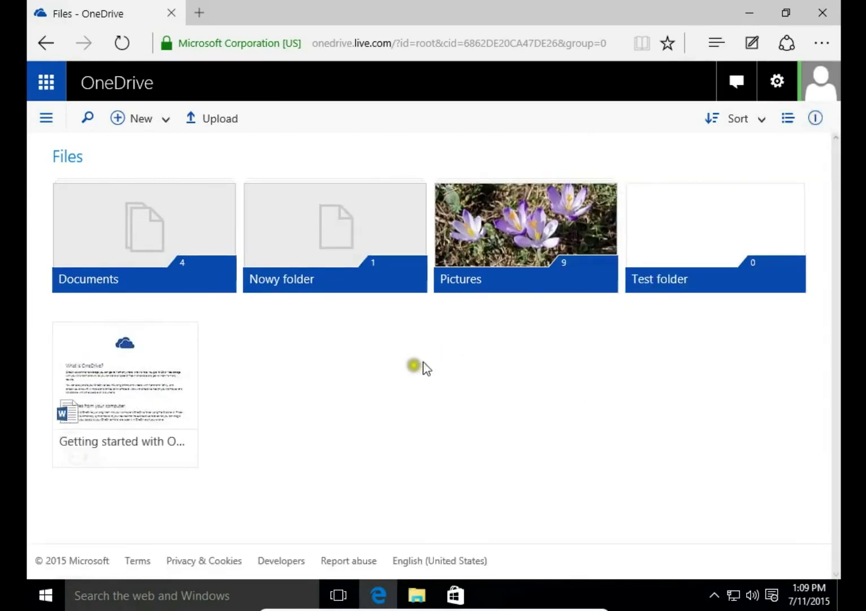
{"action": "left_click", "coordinate": [415, 196]}
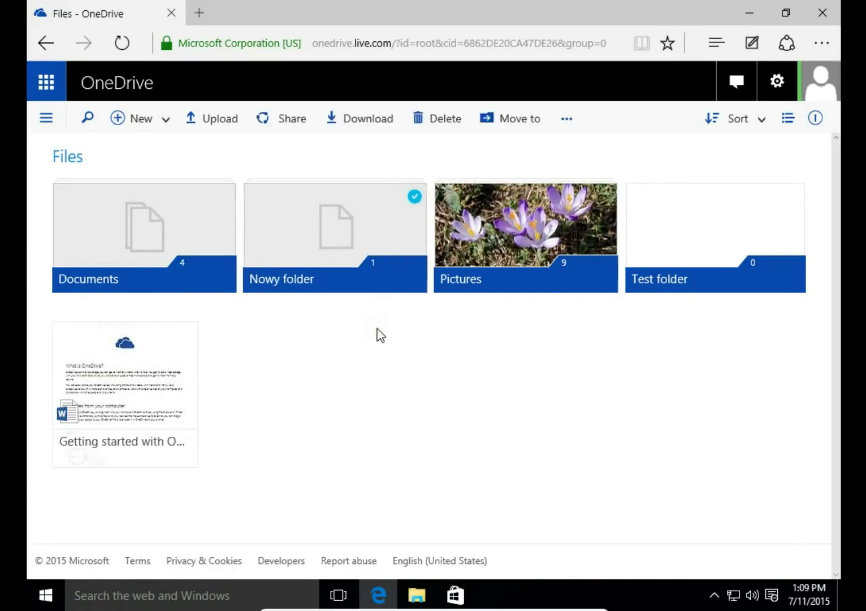
{"action": "left_click", "coordinate": [357, 338]}
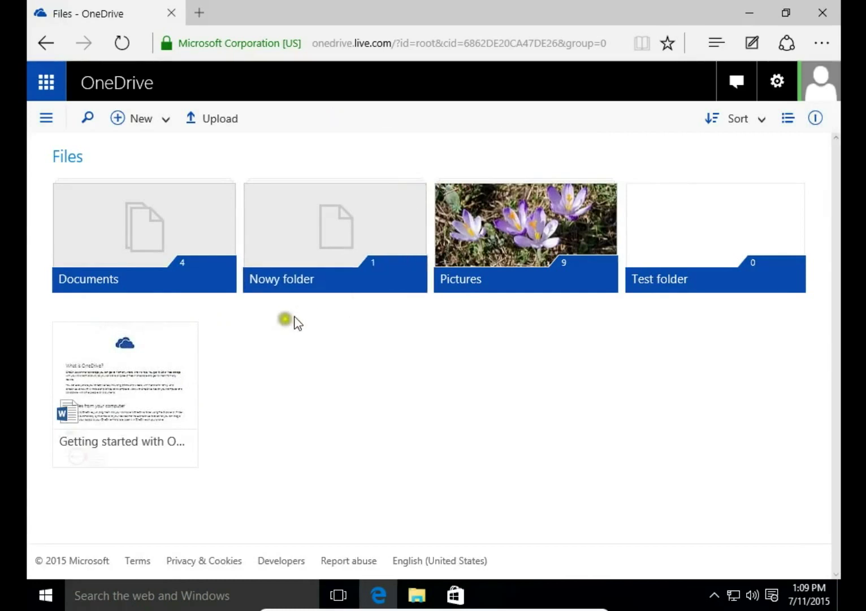
{"action": "left_click", "coordinate": [186, 339]}
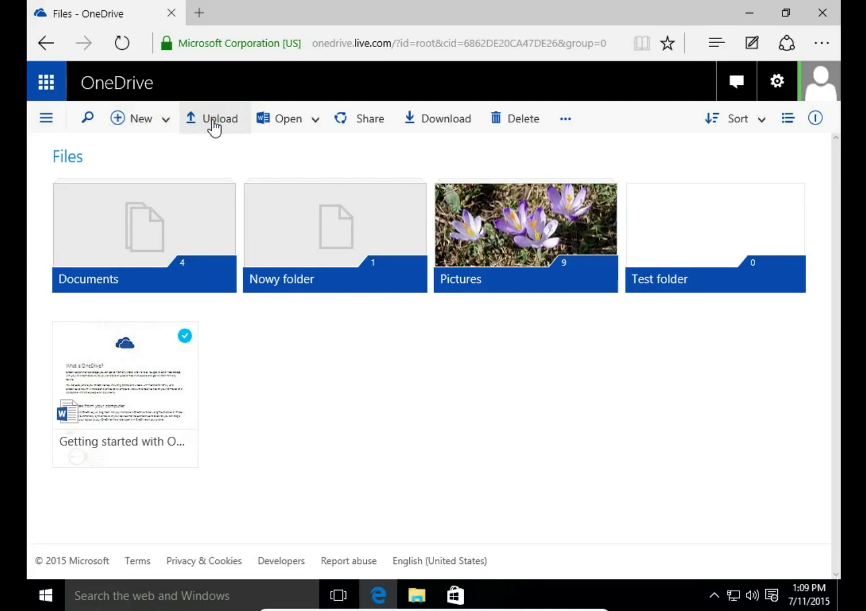
{"action": "left_click", "coordinate": [283, 117]}
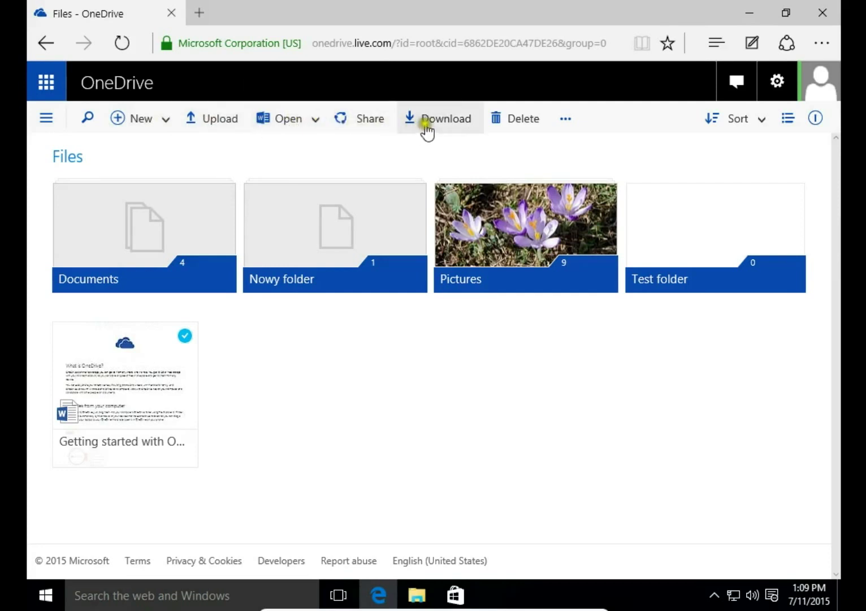
{"action": "left_click", "coordinate": [566, 119]}
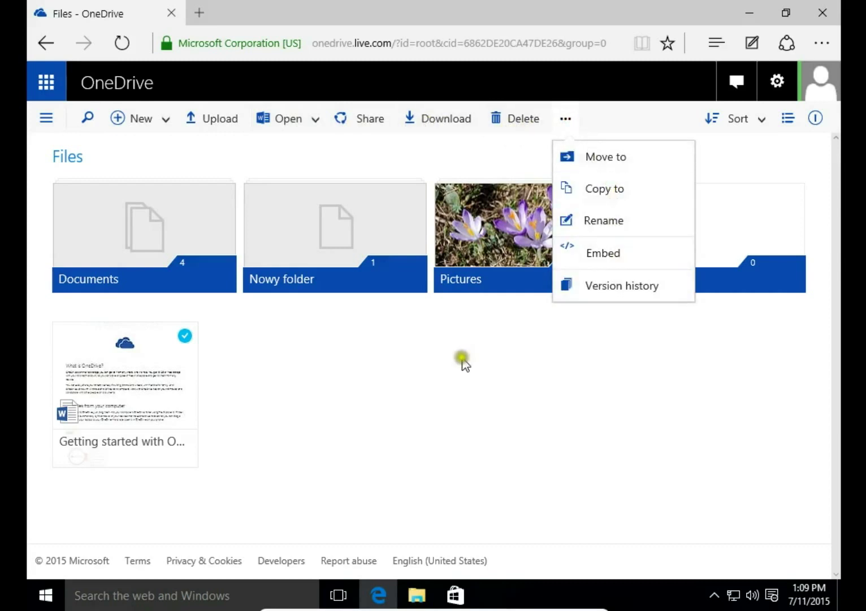
{"action": "left_click", "coordinate": [422, 374]}
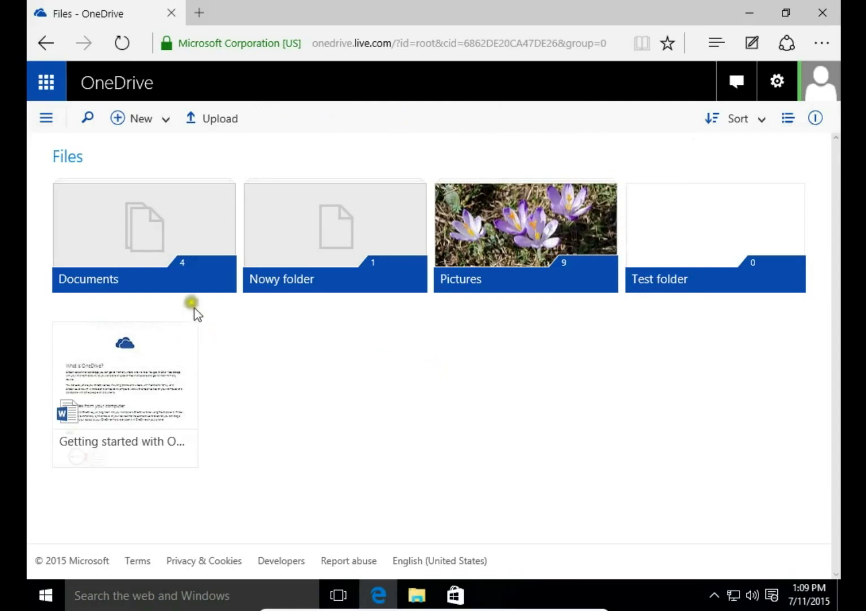
Check the Documents folder's actions, then open the Pictures folder.
{"action": "right_click", "coordinate": [156, 248]}
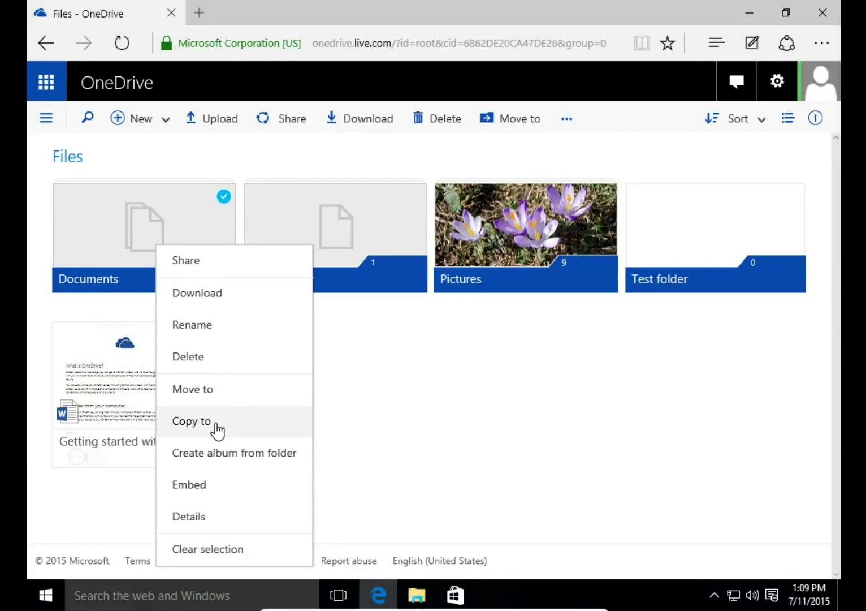
{"action": "left_click", "coordinate": [367, 366]}
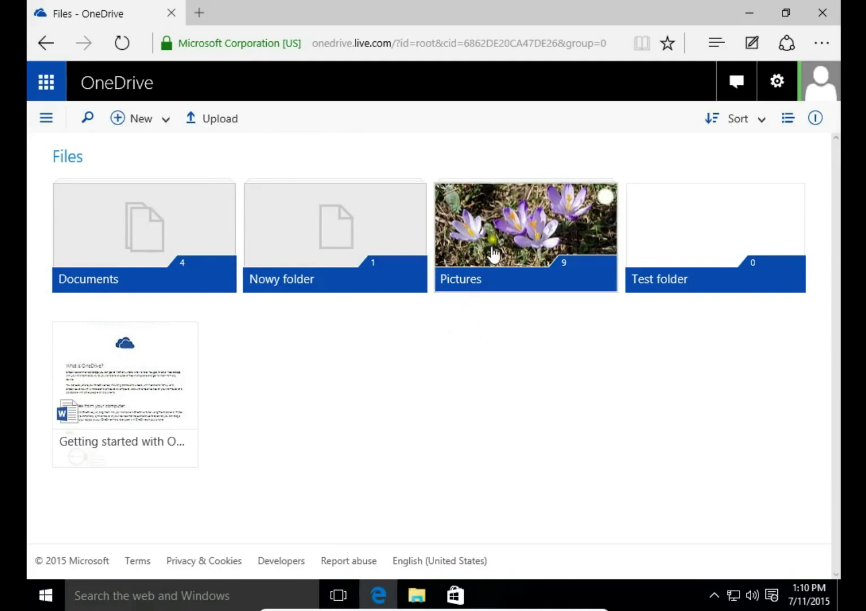
{"action": "left_click", "coordinate": [606, 196]}
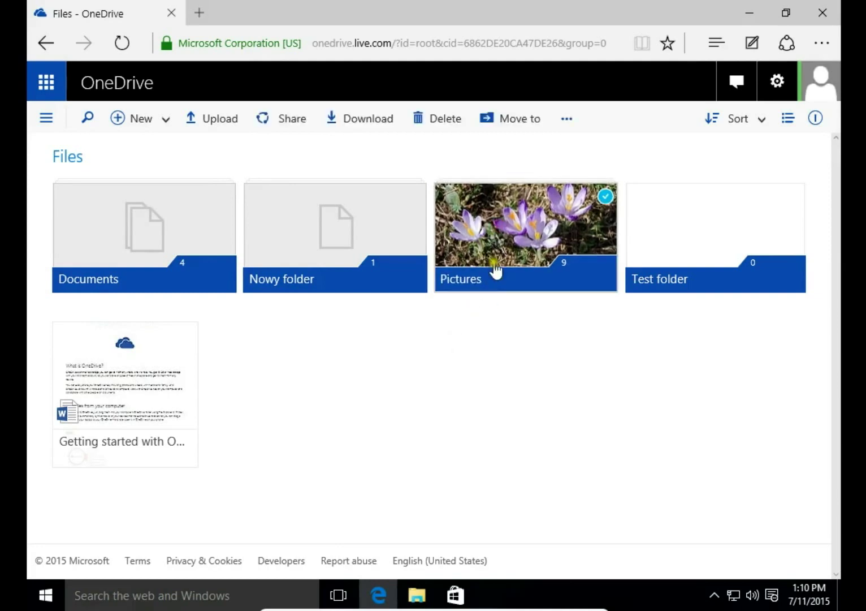
{"action": "left_click", "coordinate": [485, 289]}
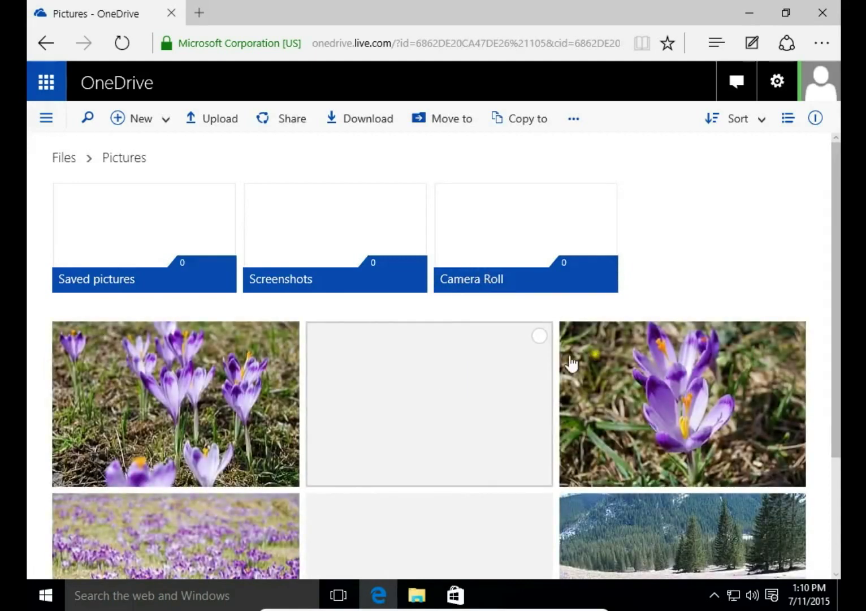
Select the wide crocus-field photo and the first crocus close-up and share them.
{"action": "left_click_drag", "start_coordinate": [834, 290], "coordinate": [824, 409]}
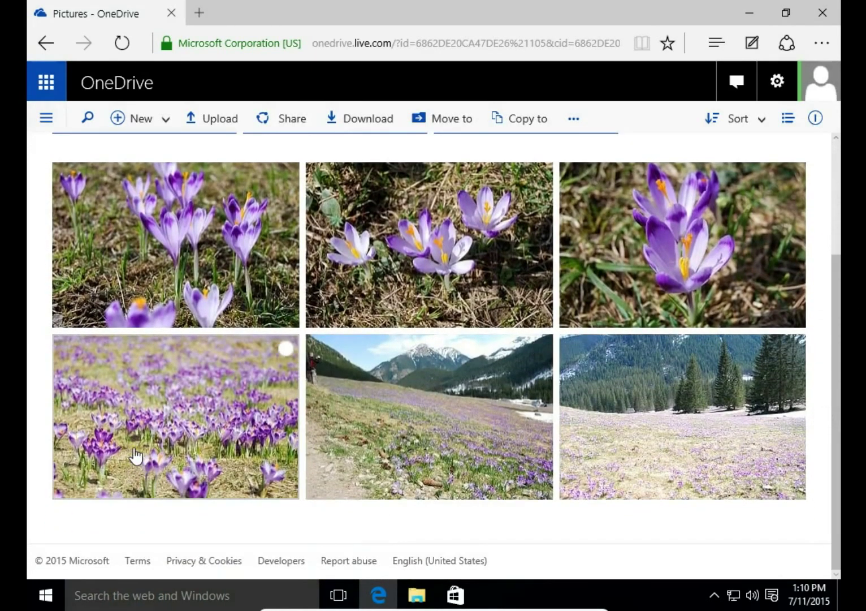
{"action": "left_click", "coordinate": [284, 349]}
{"action": "scroll", "coordinate": [249, 378], "scroll_direction": "up", "scroll_amount": 1}
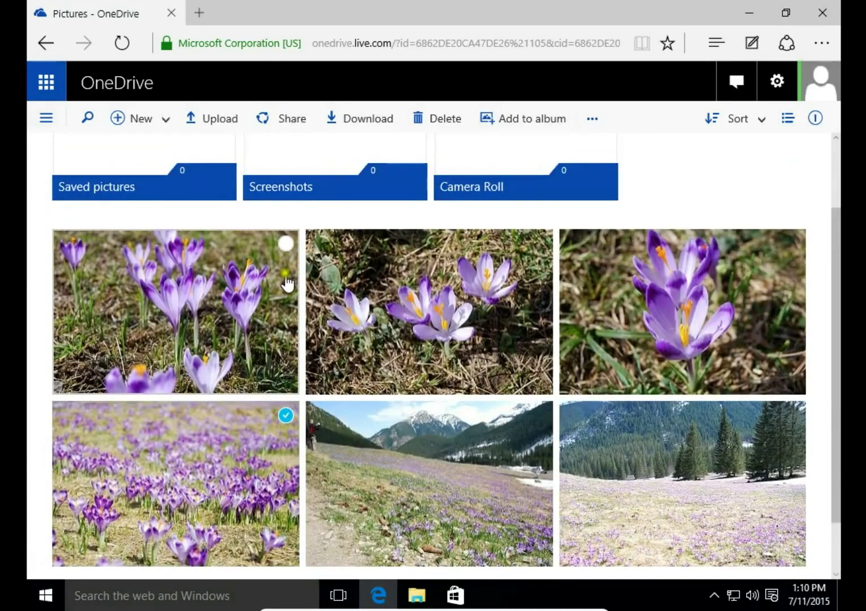
{"action": "left_click", "coordinate": [286, 244]}
{"action": "left_click", "coordinate": [278, 118]}
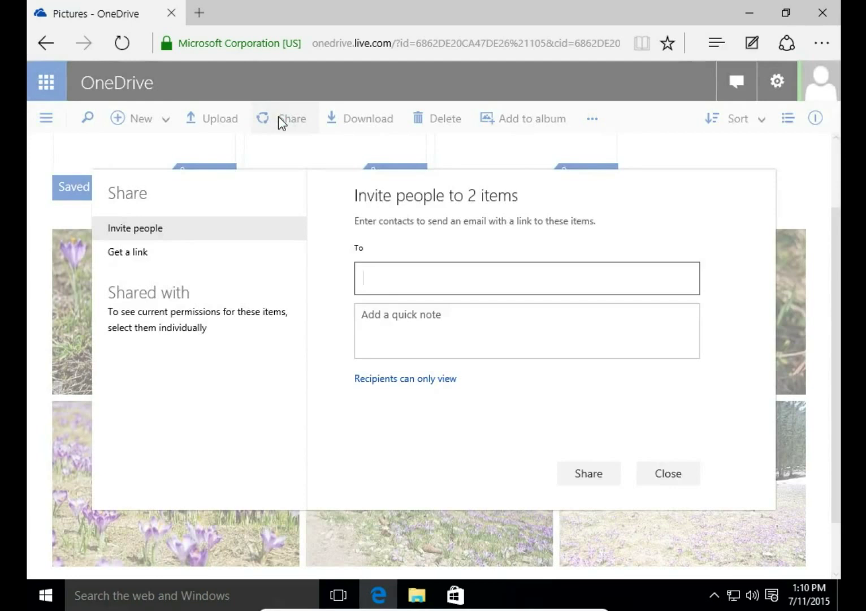
Add the suggested contact and a typed e-mail address as the two recipients.
{"action": "type", "text": "les"}
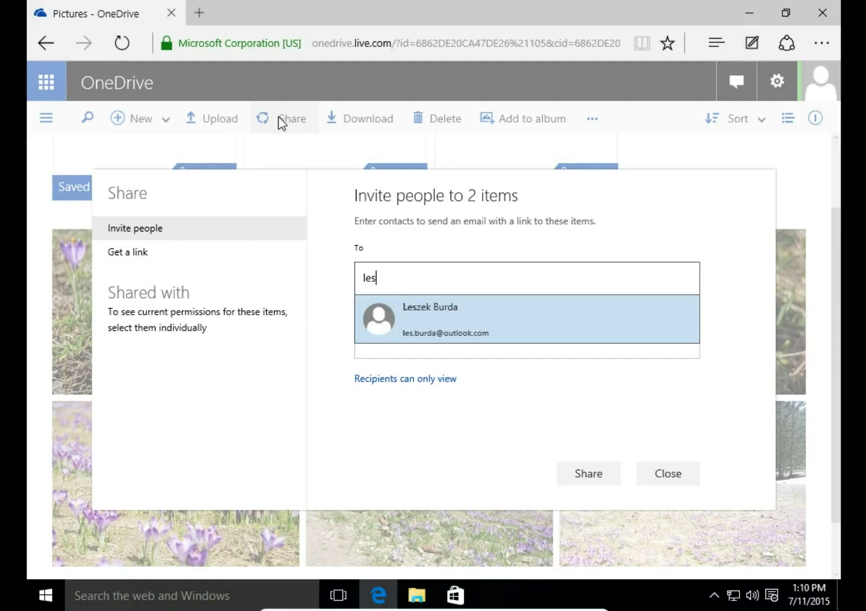
{"action": "left_click", "coordinate": [425, 322]}
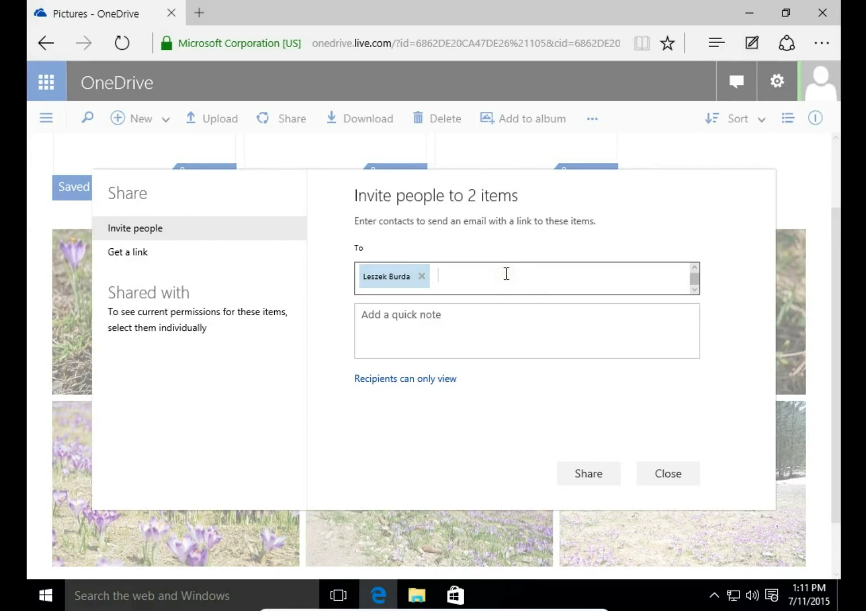
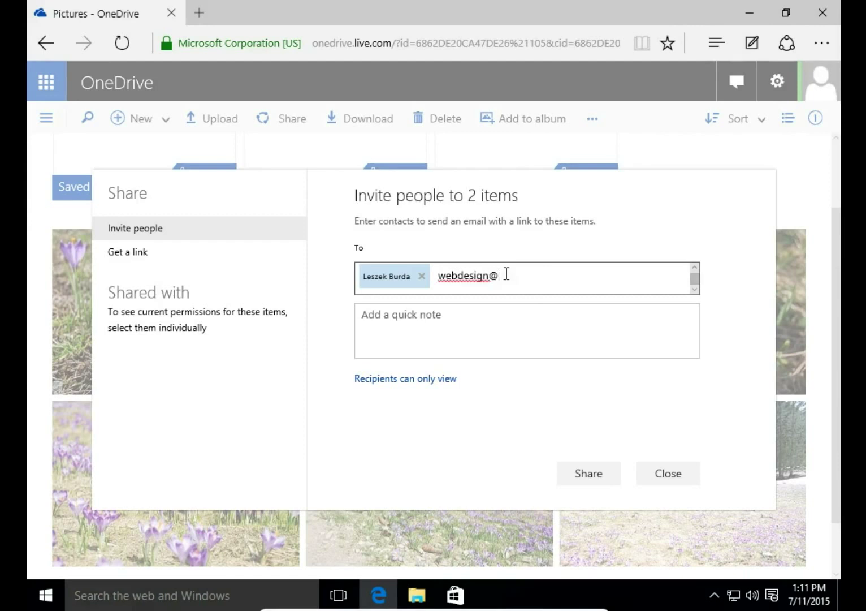
{"action": "left_click", "coordinate": [433, 323]}
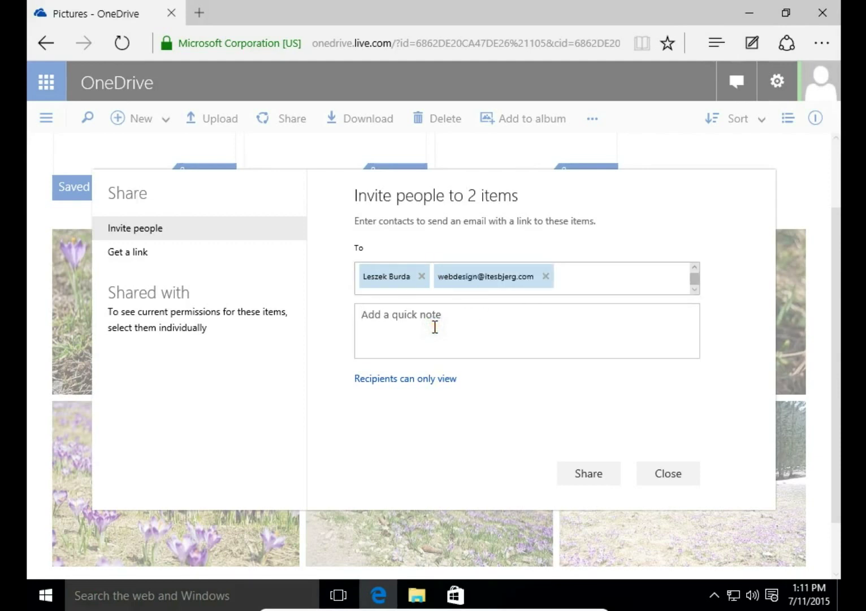
Write the note 'Hi / I am sending you crocuses' to the recipients.
{"action": "type", "text": "Hej"}
{"action": "key", "text": "BackSpace"}
{"action": "key", "text": "BackSpace"}
{"action": "type", "text": "i"}
{"action": "key", "text": "Return"}
{"action": "type", "text": "I am send"}
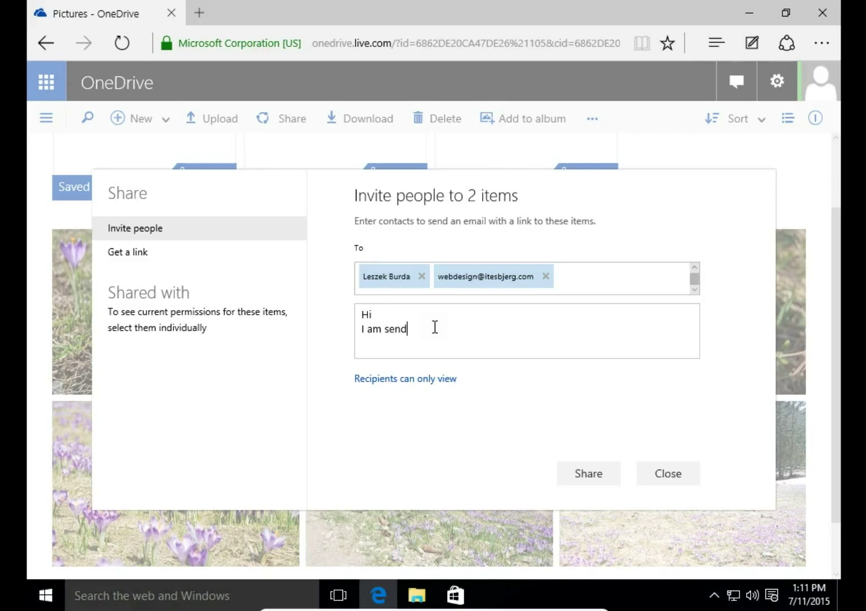
{"action": "type", "text": "ing you crocuses"}
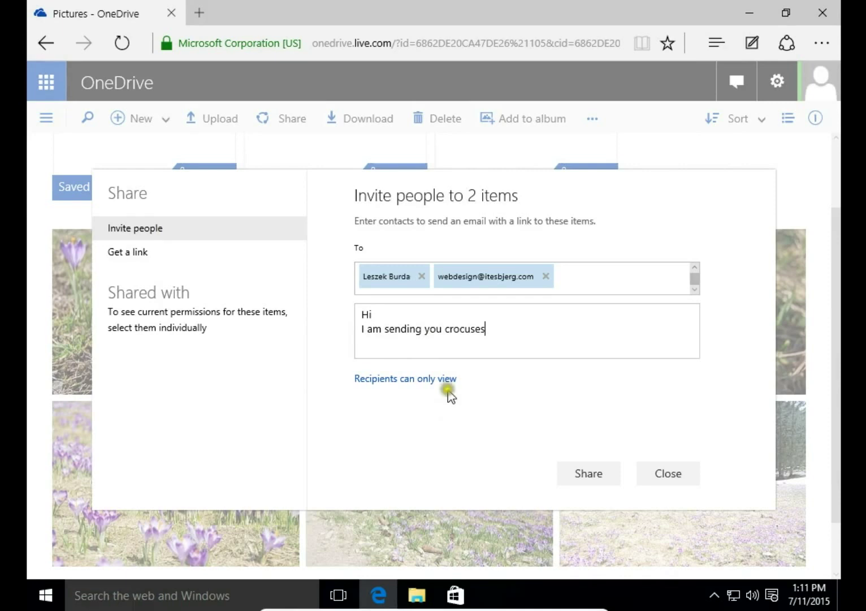
{"action": "left_click", "coordinate": [447, 379]}
Keep recipients view-only with no Microsoft account required, then switch to Get a link.
{"action": "left_click", "coordinate": [446, 380]}
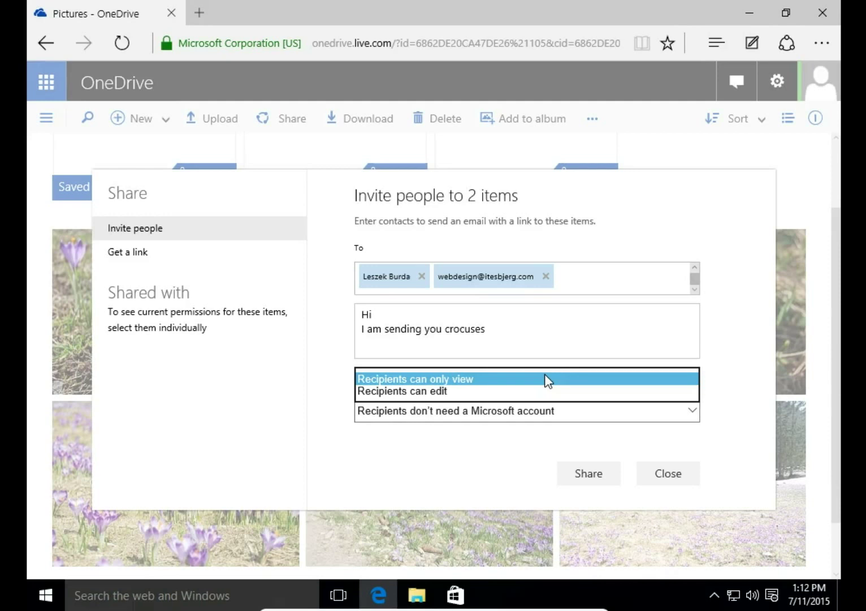
{"action": "left_click", "coordinate": [500, 439]}
{"action": "left_click", "coordinate": [495, 417]}
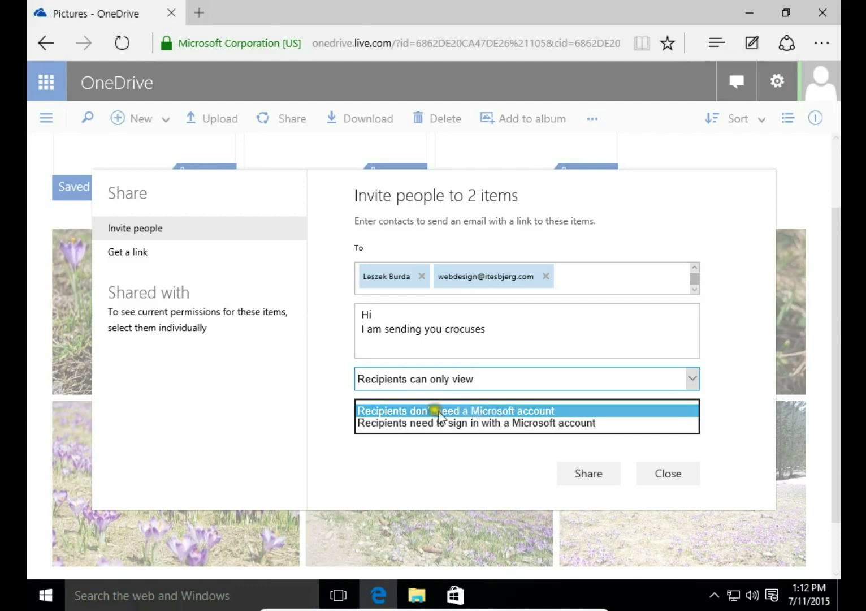
{"action": "left_click", "coordinate": [304, 400]}
{"action": "left_click", "coordinate": [133, 253]}
{"action": "left_click", "coordinate": [523, 277]}
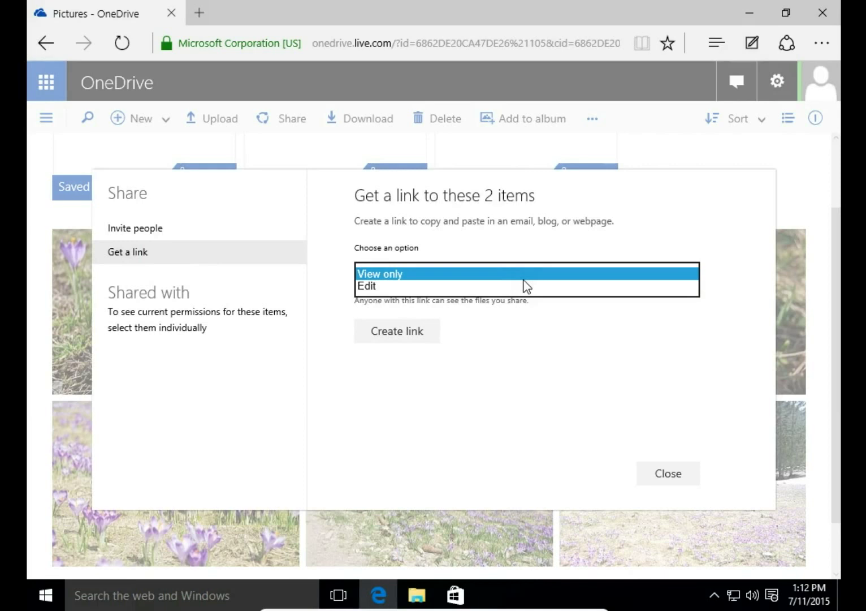
Create an edit link for the two crocus photos, shorten it and copy the short URL.
{"action": "left_click", "coordinate": [508, 287]}
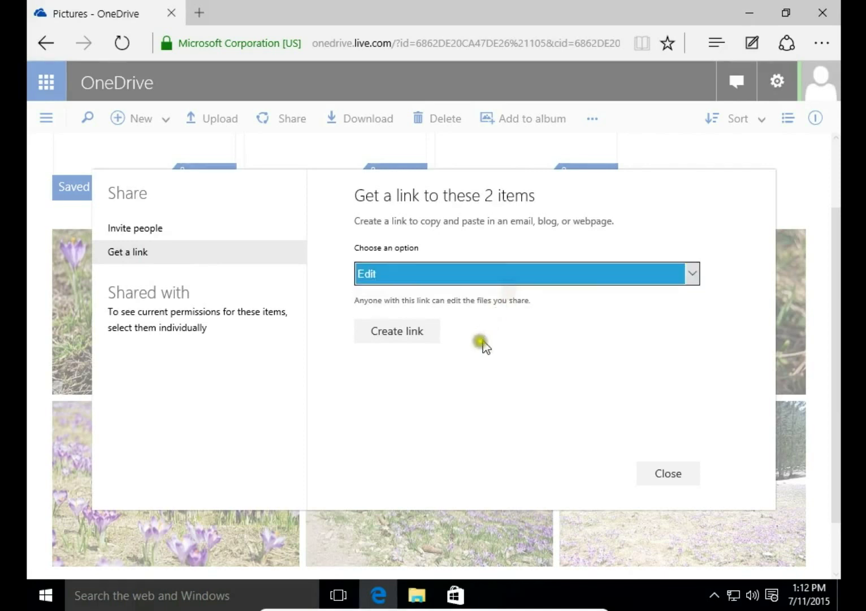
{"action": "left_click", "coordinate": [404, 336]}
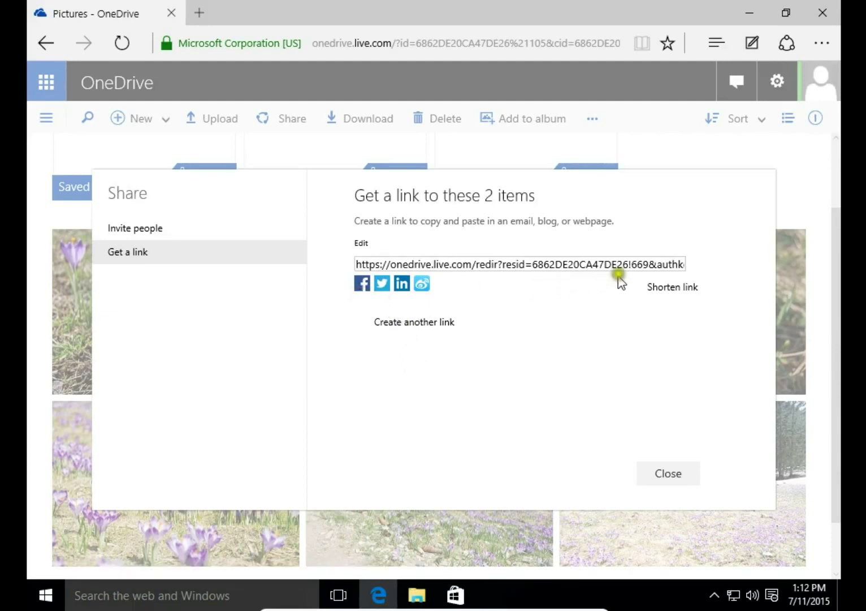
{"action": "left_click", "coordinate": [679, 288]}
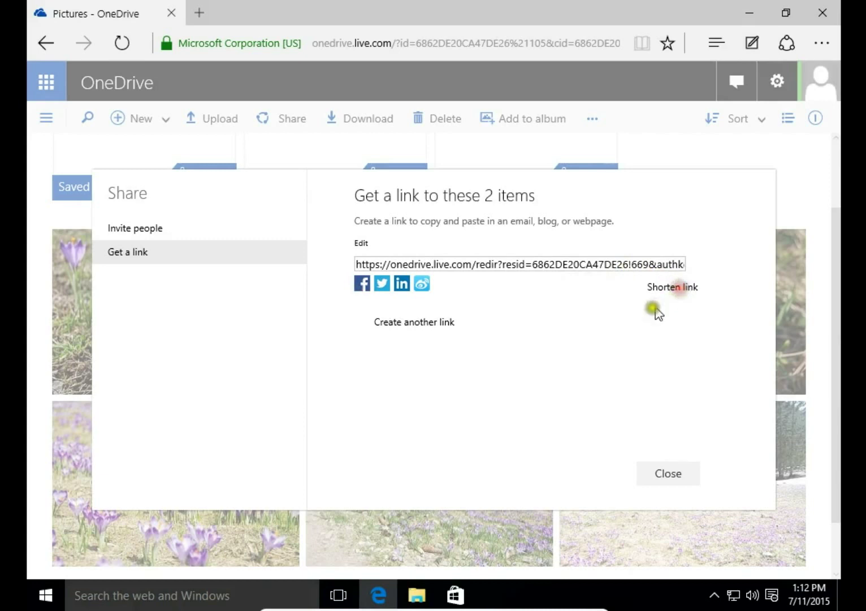
{"action": "left_click", "coordinate": [505, 263]}
{"action": "left_click_drag", "start_coordinate": [506, 266], "coordinate": [350, 266]}
{"action": "key", "text": "ctrl+c"}
{"action": "left_click", "coordinate": [197, 14]}
Open the pasted short link to view the 'Shared photos 7-11-2015' album, then return to Pictures.
{"action": "left_click", "coordinate": [278, 149]}
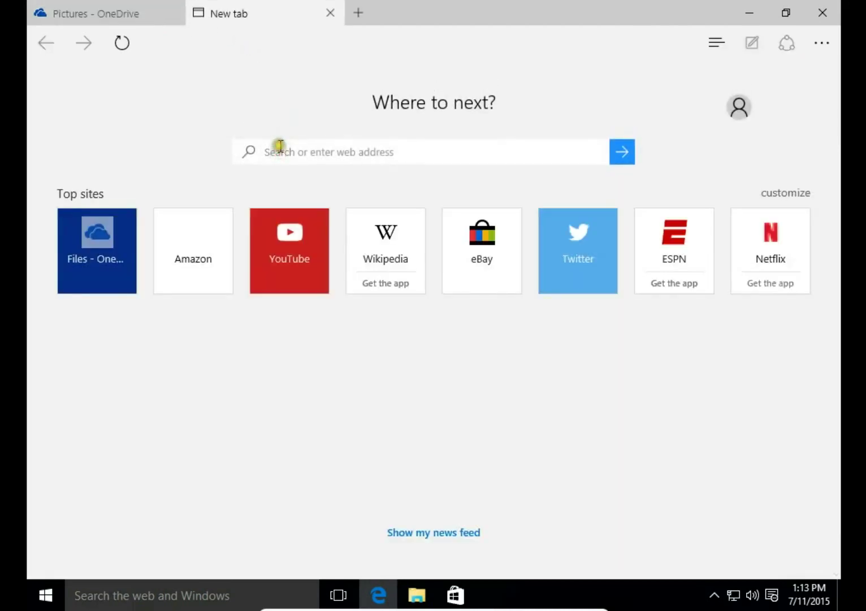
{"action": "key", "text": "ctrl+v"}
{"action": "key", "text": "Return"}
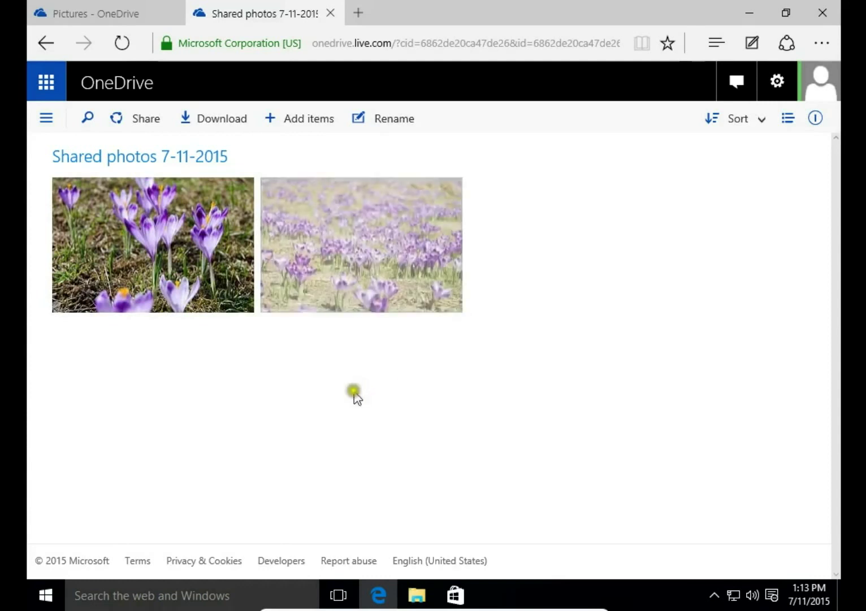
{"action": "left_click", "coordinate": [118, 8]}
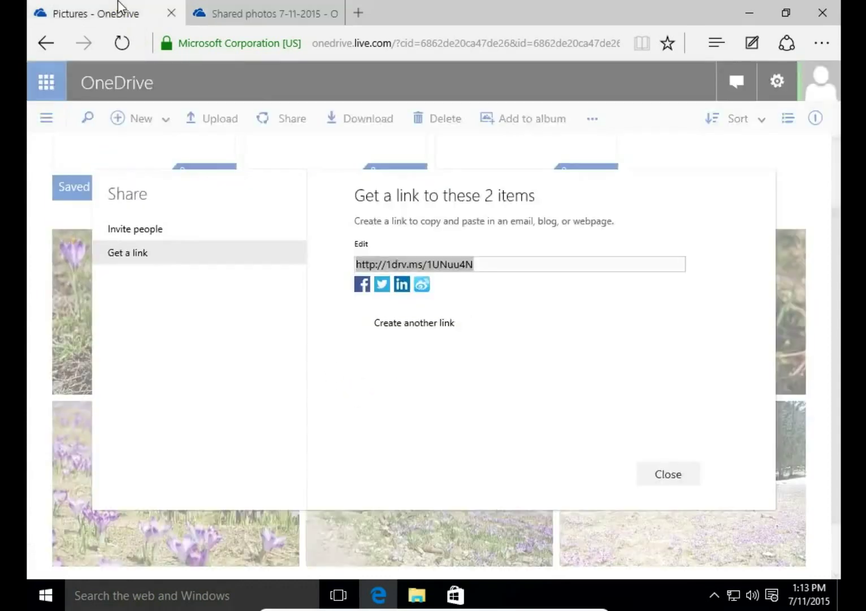
Try sharing the photos' link to Facebook, dismiss its sign-in window, and close the Share dialog.
{"action": "left_click", "coordinate": [364, 287]}
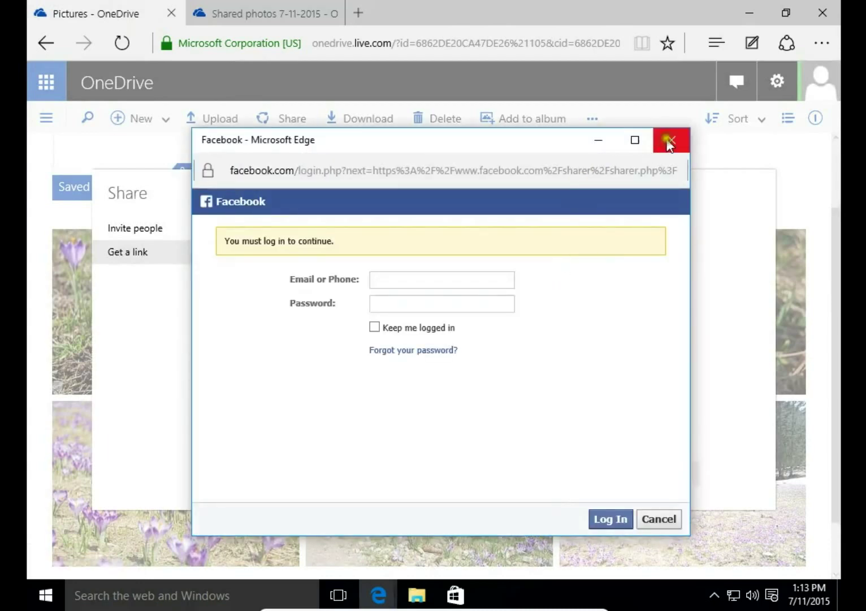
{"action": "left_click", "coordinate": [669, 141]}
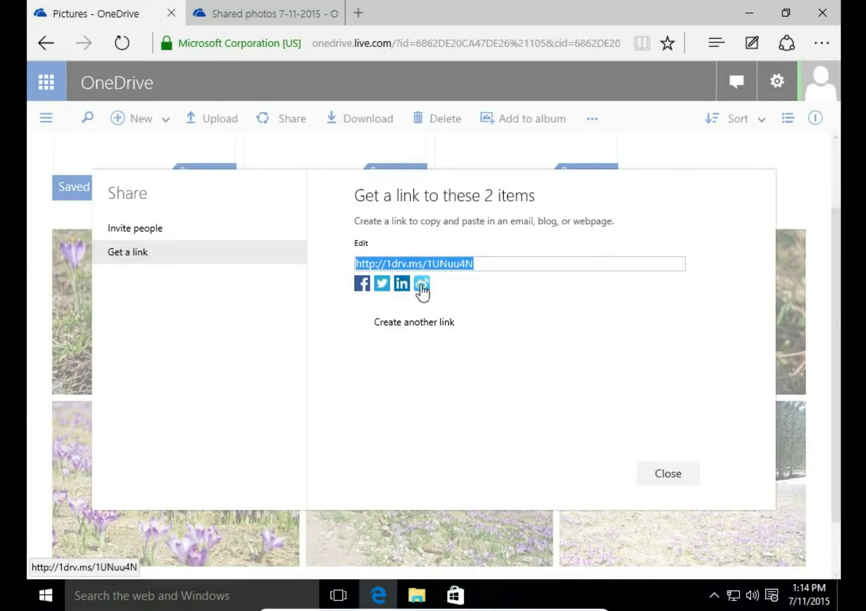
{"action": "left_click", "coordinate": [669, 478]}
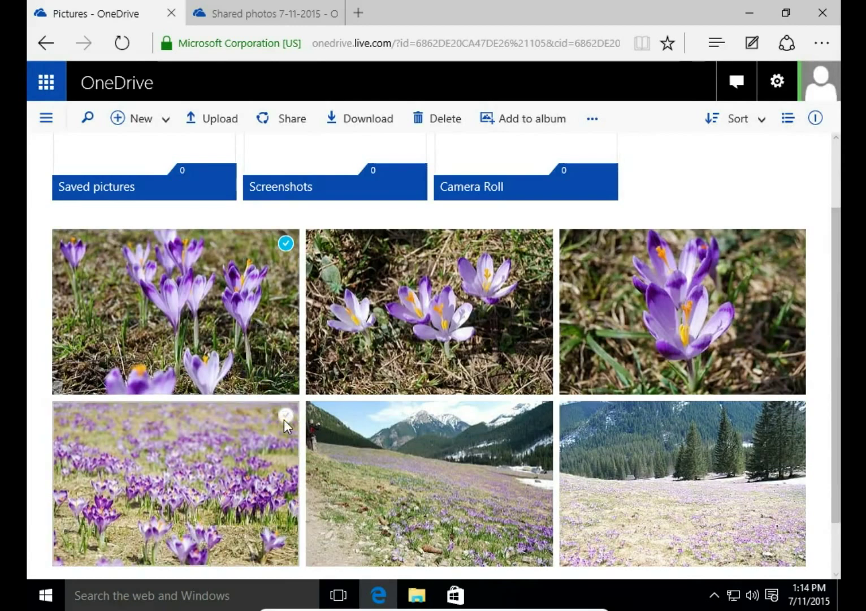
Generate the HTML embed code for the crocus meadow photo DSC_1726.
{"action": "right_click", "coordinate": [275, 469]}
{"action": "left_click", "coordinate": [275, 469]}
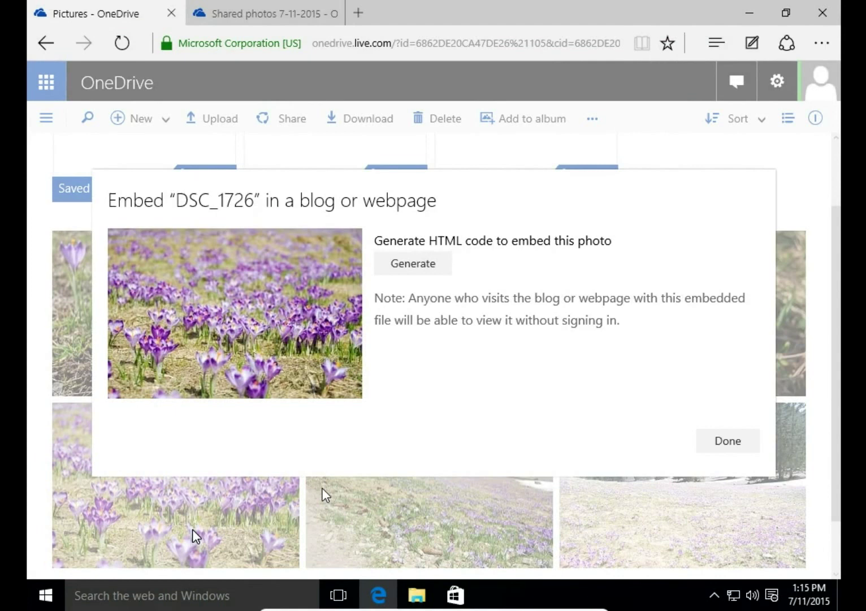
{"action": "left_click", "coordinate": [410, 267]}
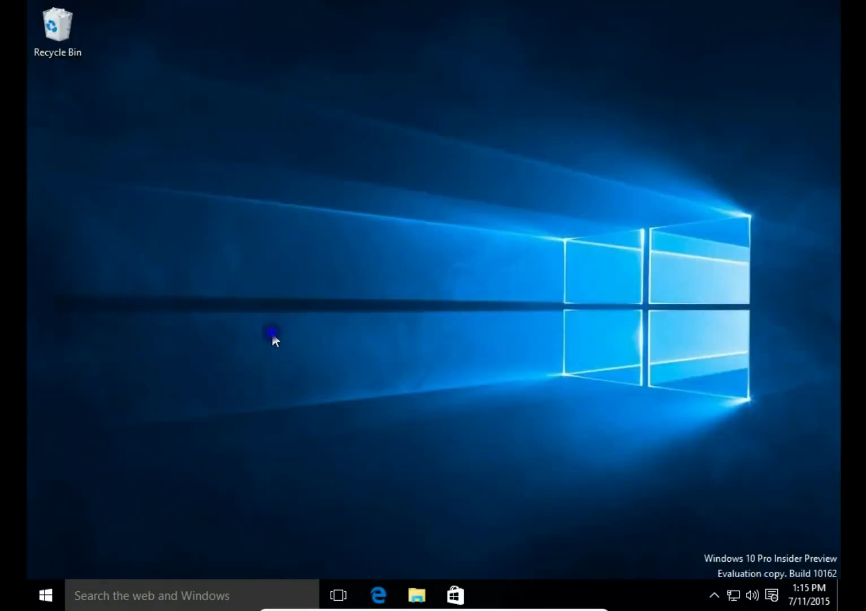
Create a blank New Text Document on the desktop and open it in Notepad.
{"action": "right_click", "coordinate": [272, 335]}
{"action": "left_click", "coordinate": [328, 425]}
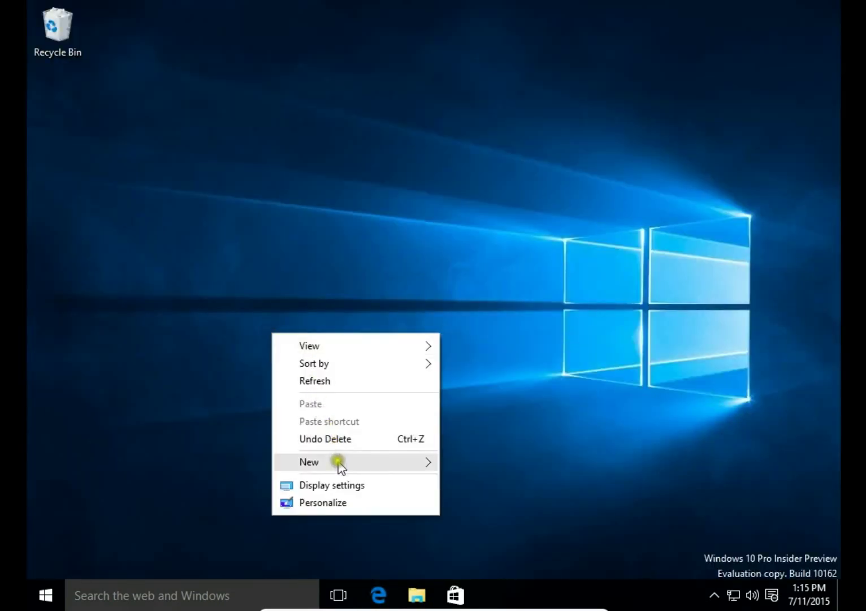
{"action": "mouse_move", "coordinate": [338, 464]}
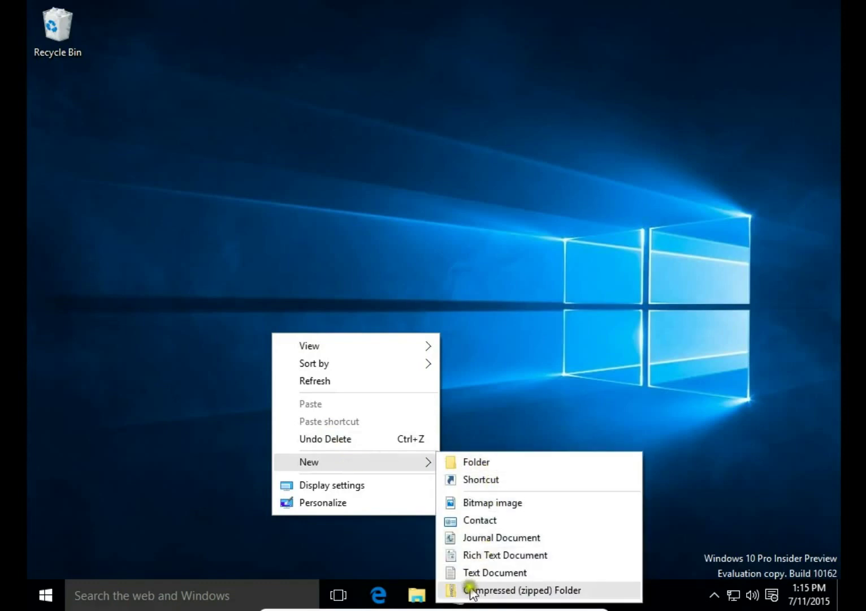
{"action": "left_click", "coordinate": [466, 572]}
{"action": "left_click", "coordinate": [338, 470]}
{"action": "left_click", "coordinate": [295, 382]}
{"action": "double_click", "coordinate": [295, 383]}
Paste the iframe embed code into Notepad and turn on Word Wrap.
{"action": "right_click", "coordinate": [266, 314]}
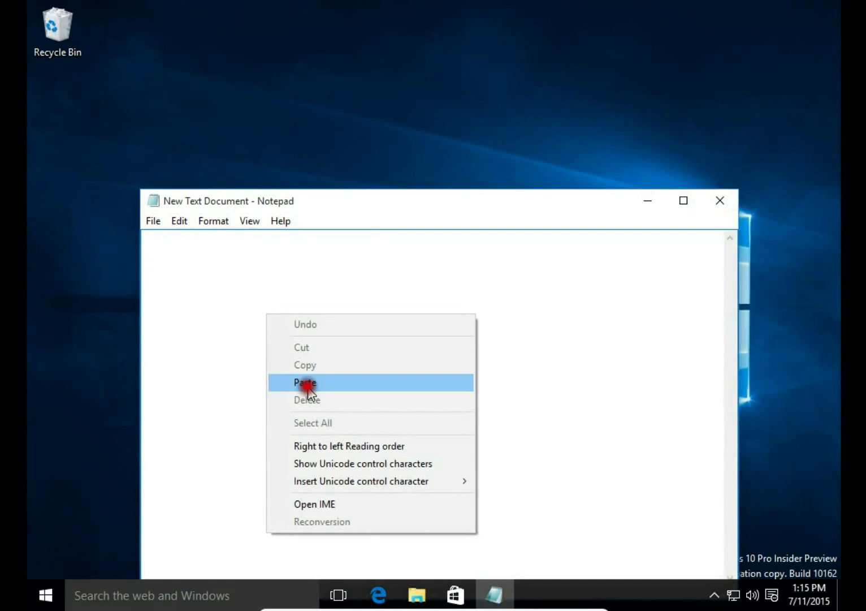
{"action": "left_click", "coordinate": [305, 382]}
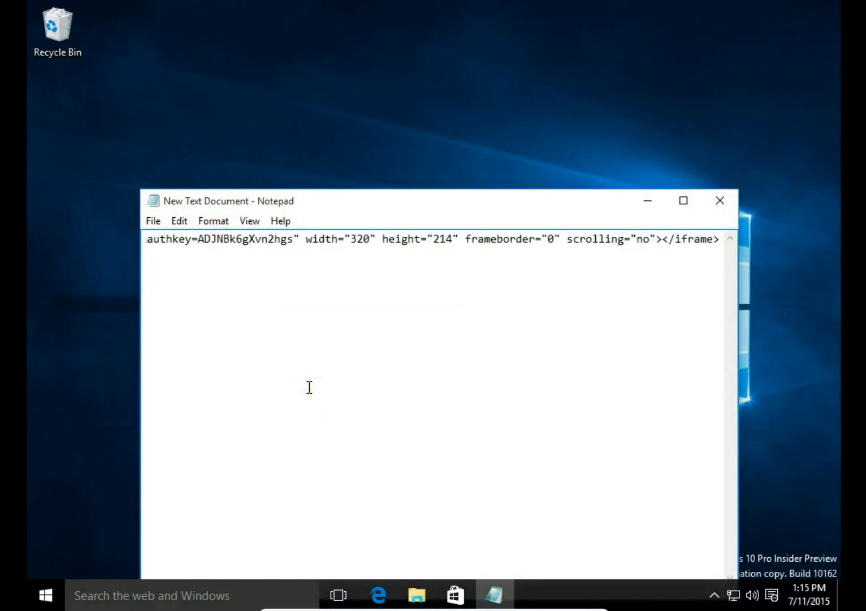
{"action": "left_click", "coordinate": [249, 222]}
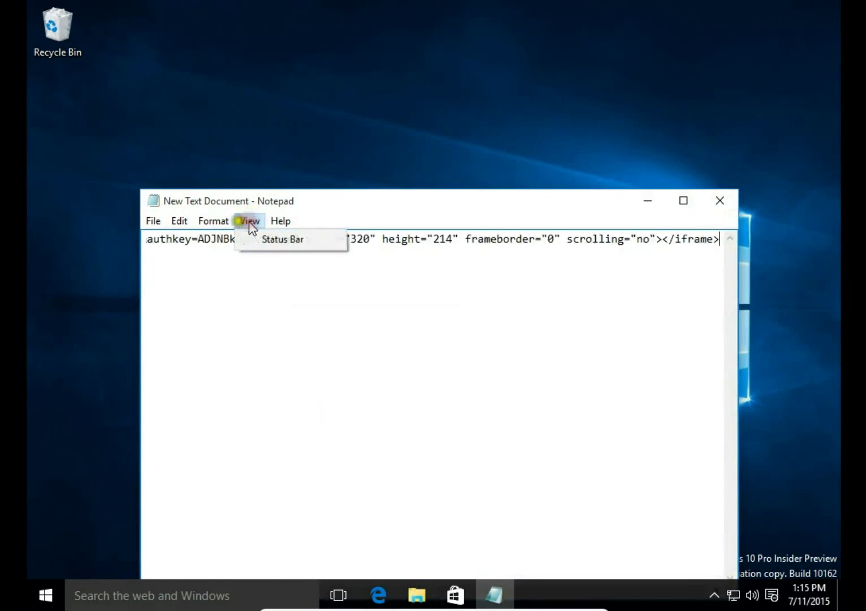
{"action": "left_click", "coordinate": [225, 222]}
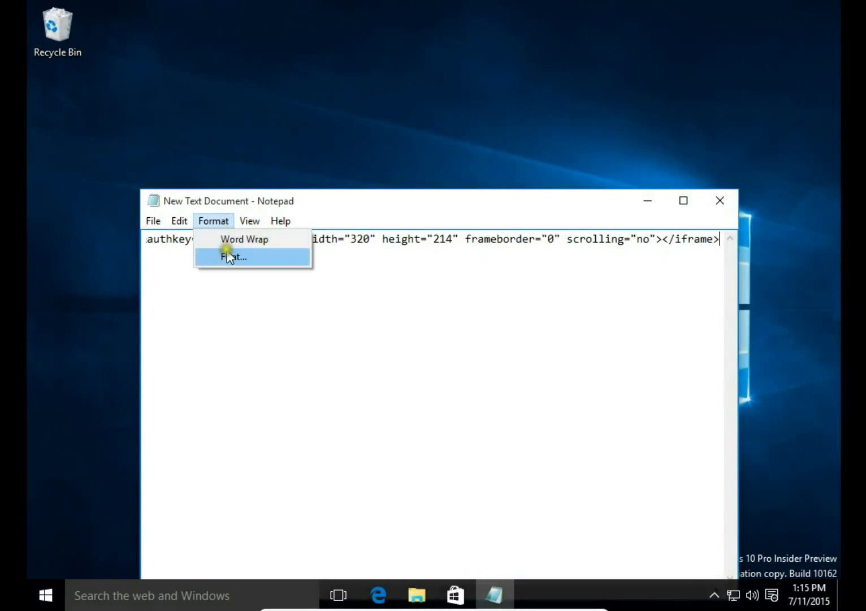
{"action": "left_click", "coordinate": [232, 238]}
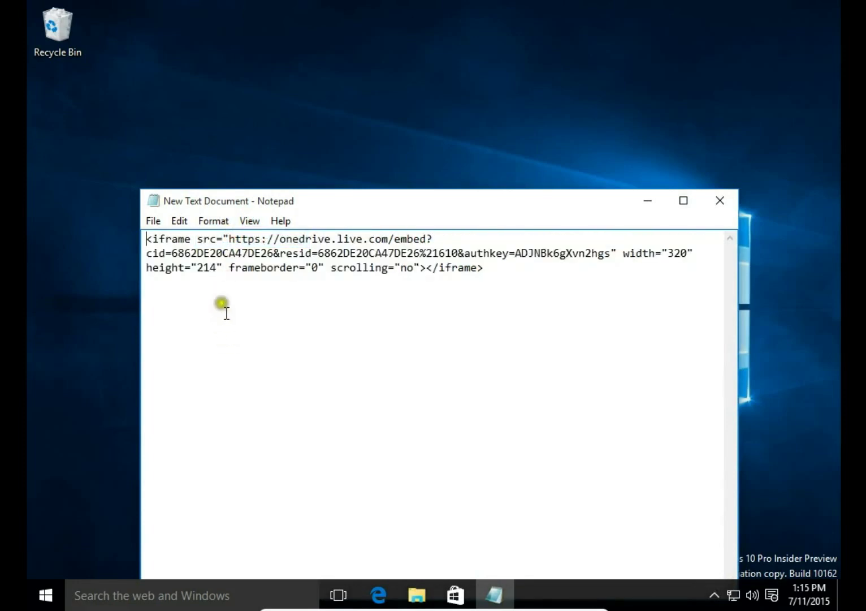
Save the file to the desktop as website.html with type All Files.
{"action": "left_click", "coordinate": [153, 221]}
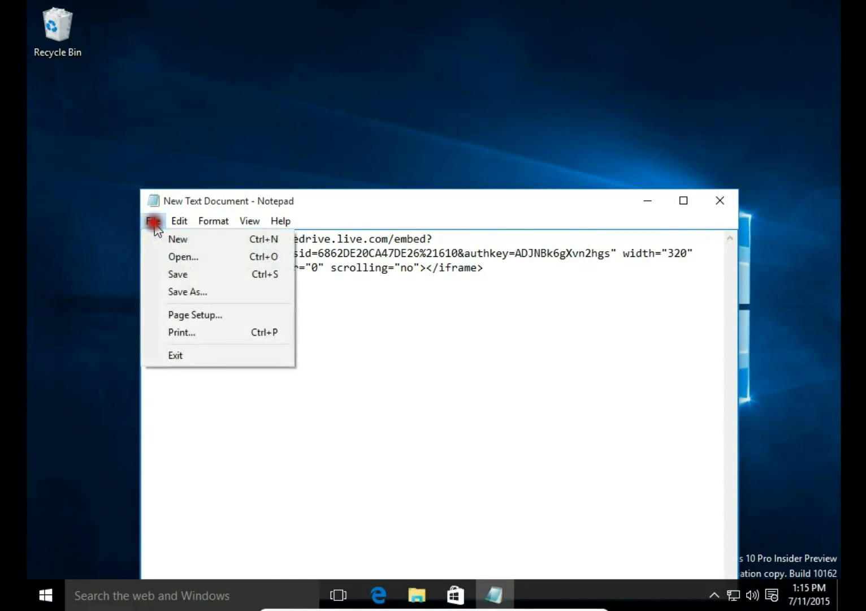
{"action": "left_click", "coordinate": [184, 291]}
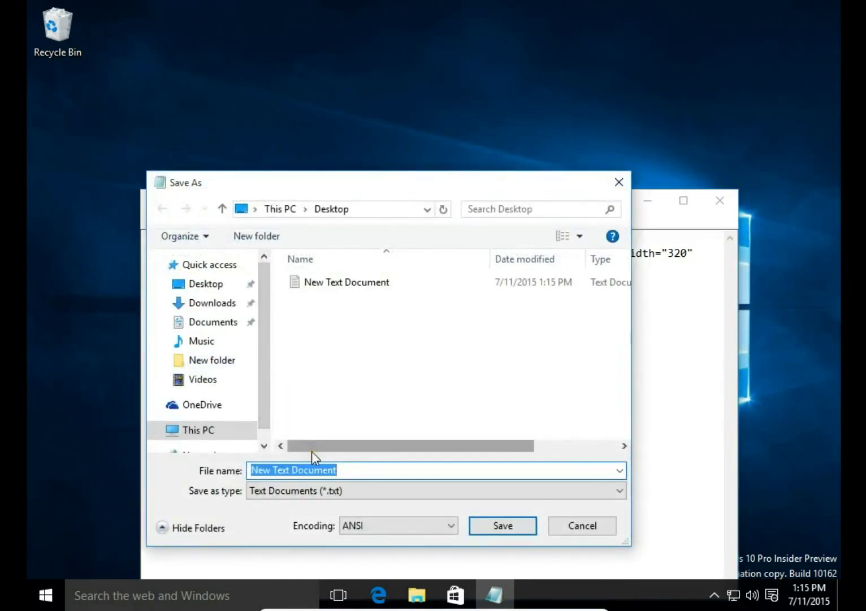
{"action": "left_click", "coordinate": [346, 492]}
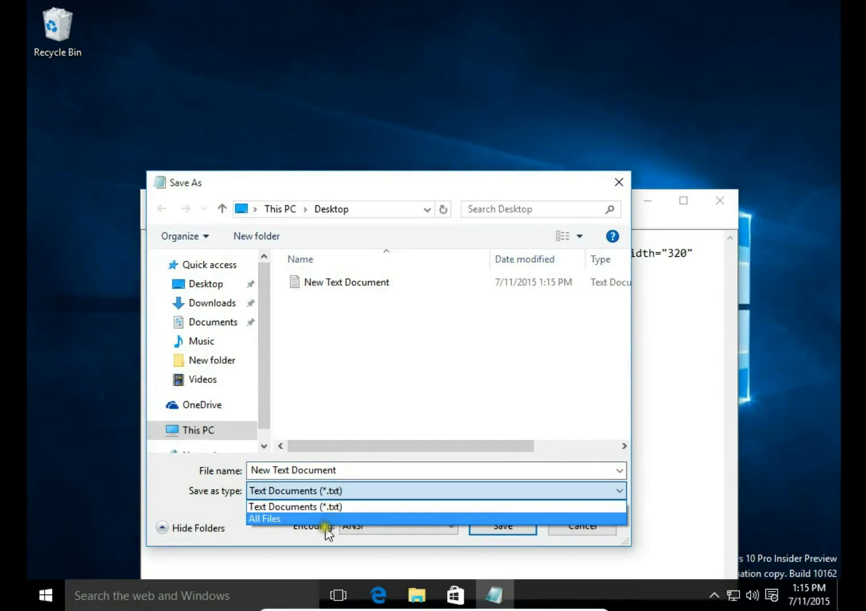
{"action": "left_click", "coordinate": [328, 518]}
{"action": "left_click", "coordinate": [344, 471]}
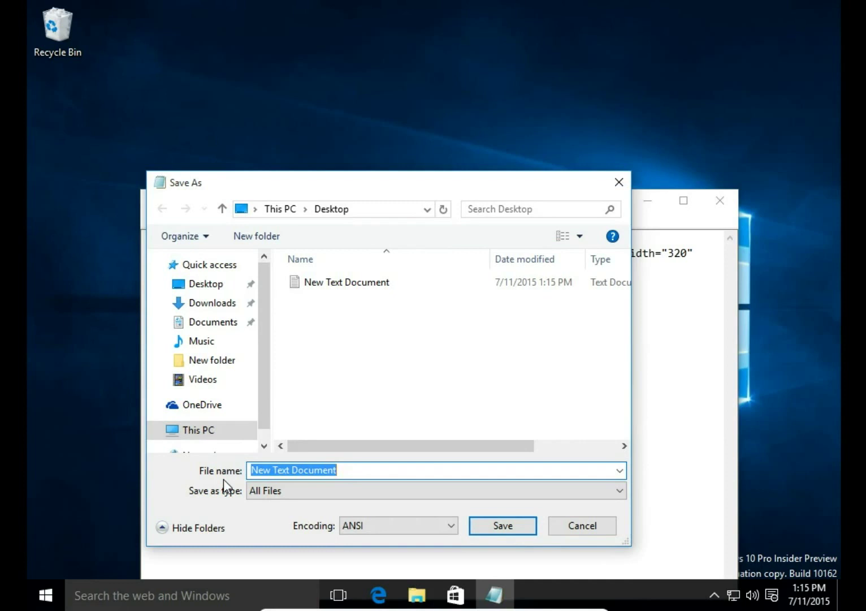
{"action": "type", "text": "website"}
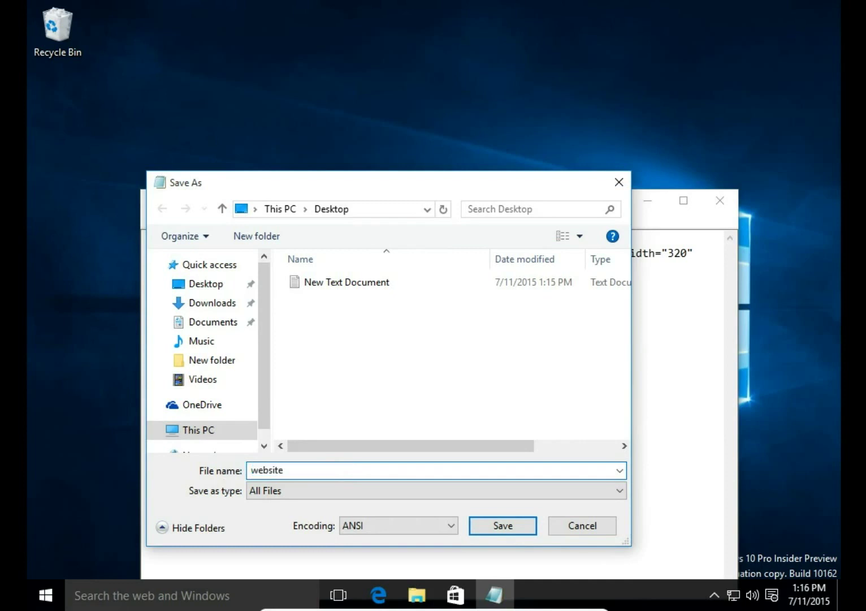
{"action": "type", "text": ".html"}
{"action": "key", "text": "Return"}
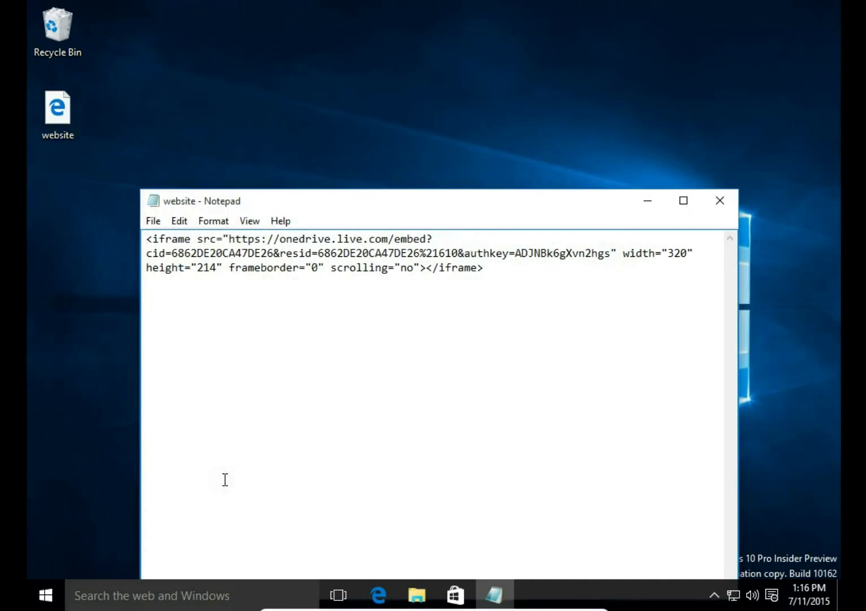
Select the new website.html file on the desktop, then return to the Notepad window.
{"action": "left_click", "coordinate": [60, 124]}
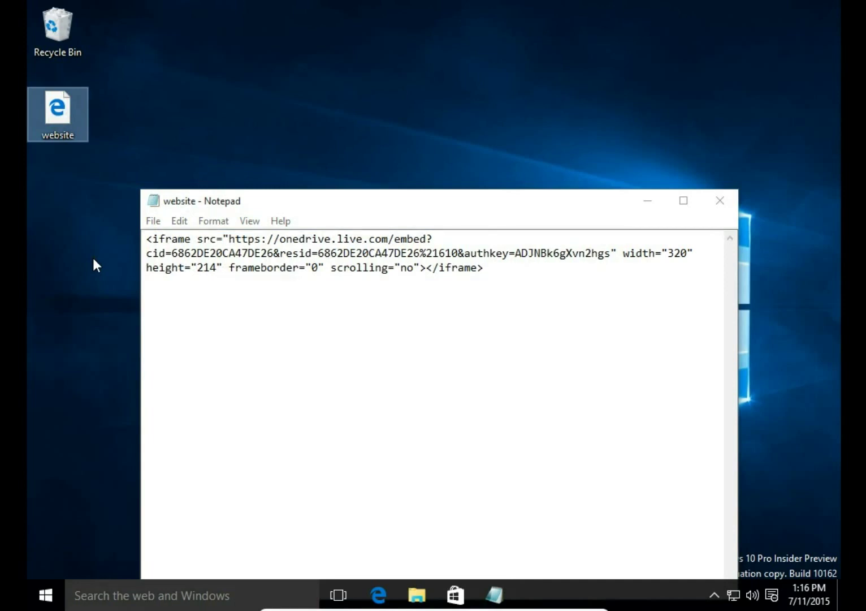
{"action": "left_click", "coordinate": [74, 170]}
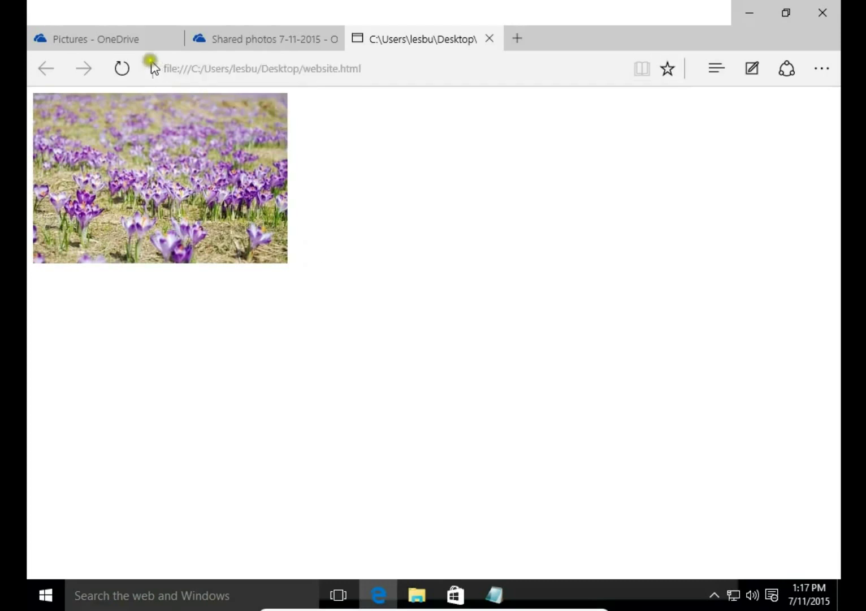
Back in the OneDrive Pictures tab, close the embed dialog and deselect the crocus meadow photo.
{"action": "left_click", "coordinate": [138, 41]}
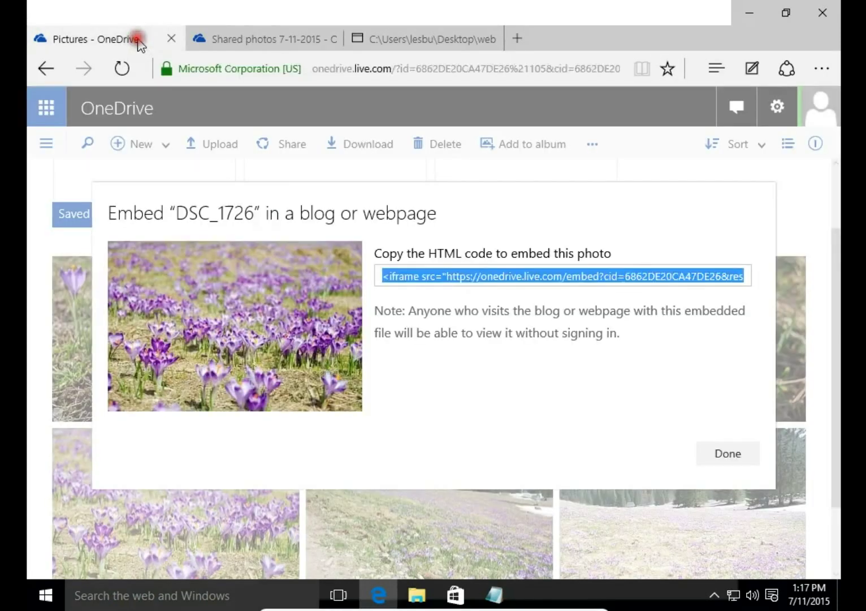
{"action": "left_click", "coordinate": [732, 454]}
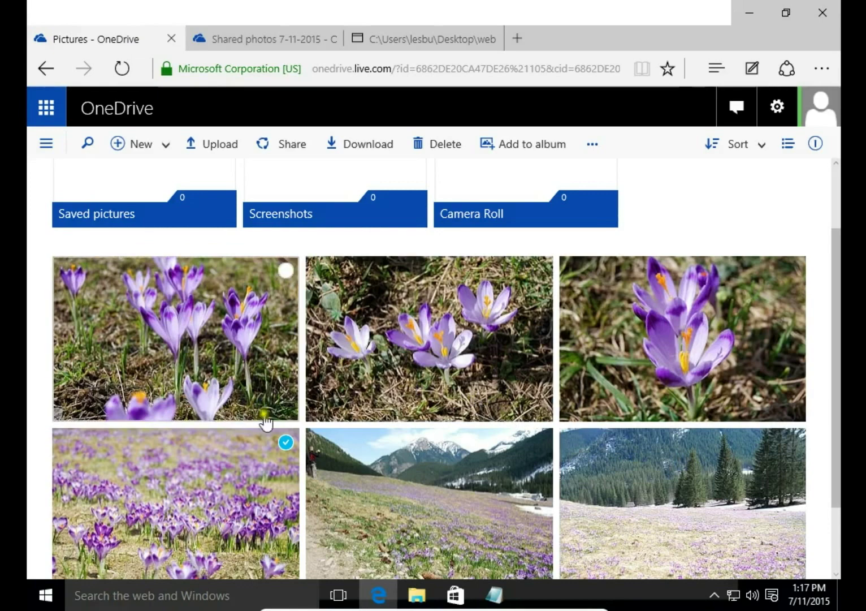
{"action": "left_click", "coordinate": [286, 442]}
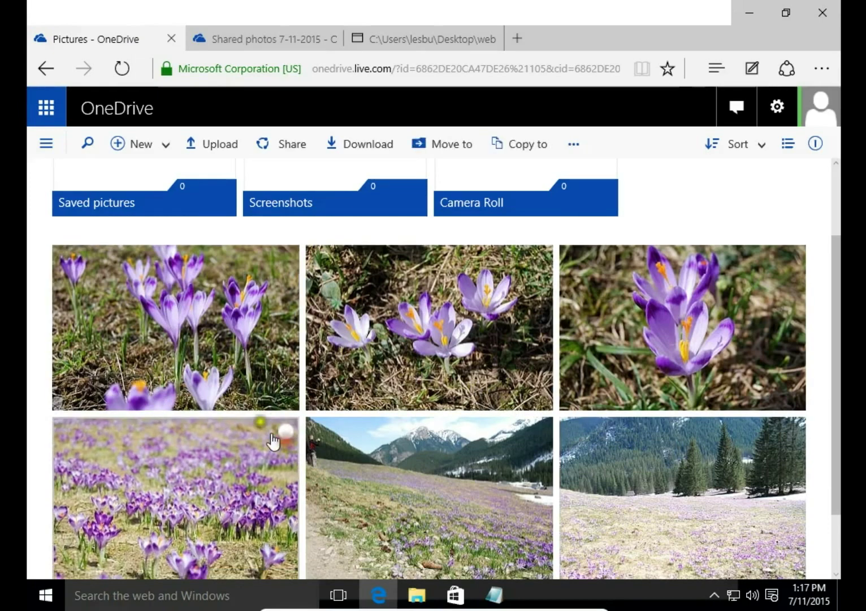
Open the first crocus photo, run a slideshow of the Pictures photos, then close it.
{"action": "left_click", "coordinate": [216, 323]}
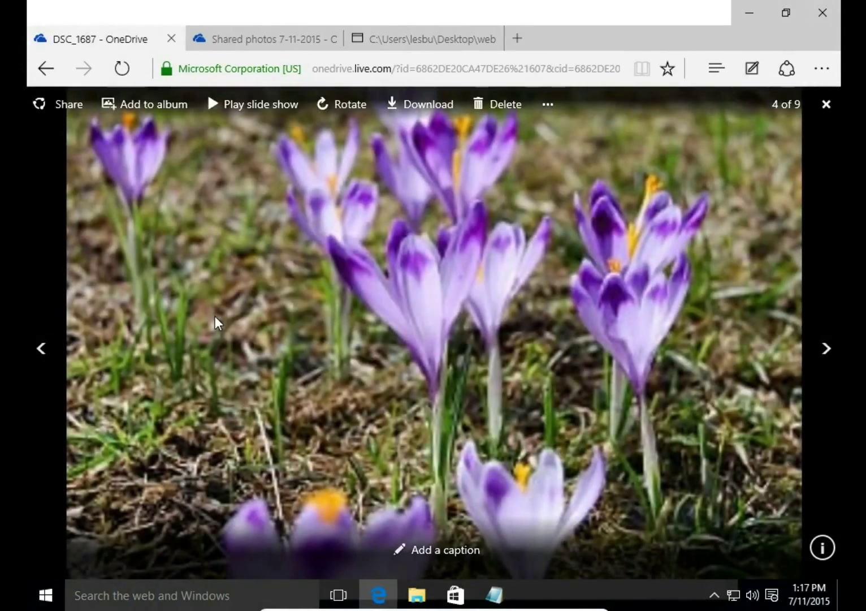
{"action": "left_click", "coordinate": [245, 113]}
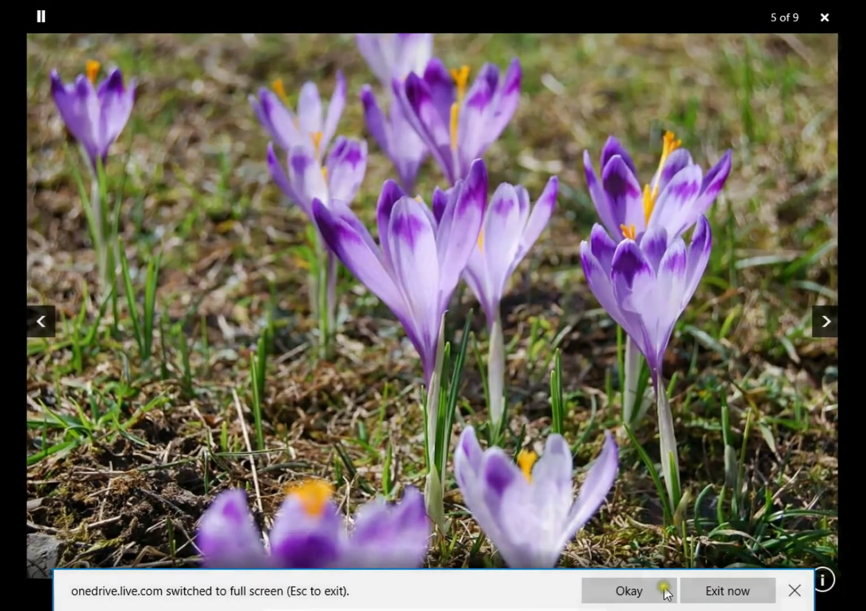
{"action": "left_click", "coordinate": [664, 589]}
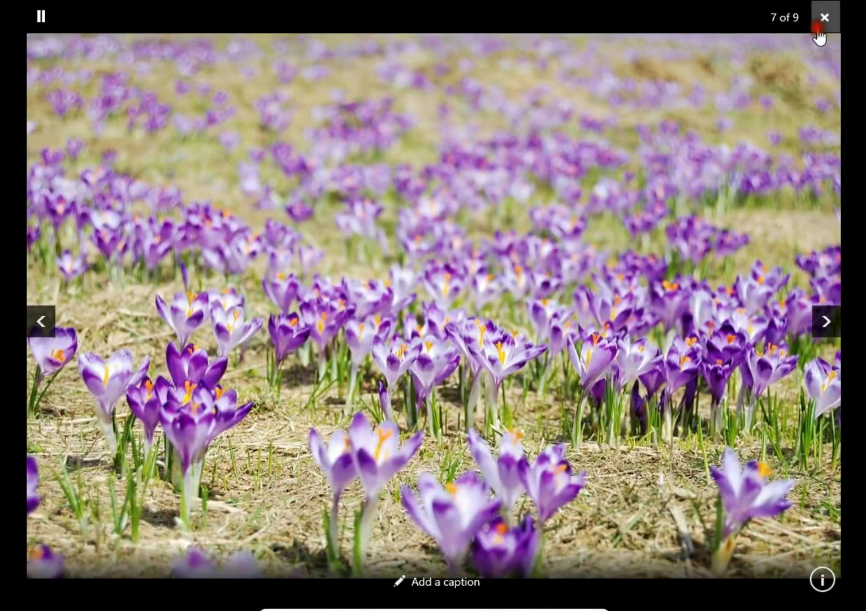
{"action": "left_click", "coordinate": [817, 32]}
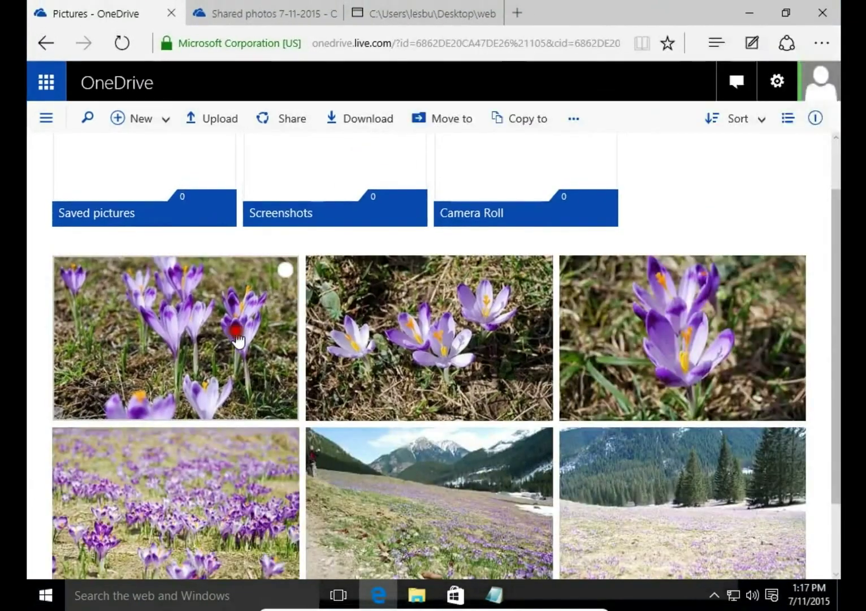
{"action": "left_click", "coordinate": [236, 330]}
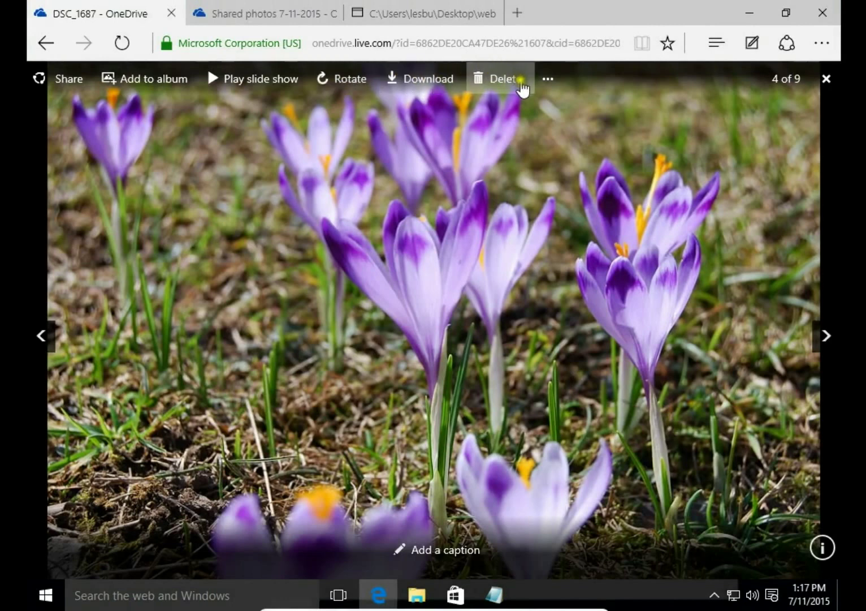
{"action": "left_click", "coordinate": [547, 83]}
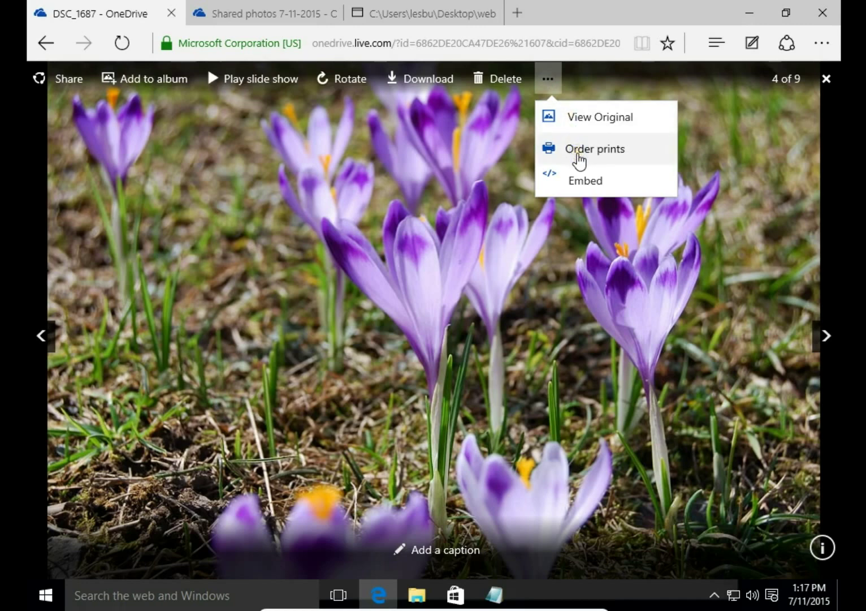
{"action": "left_click", "coordinate": [578, 156]}
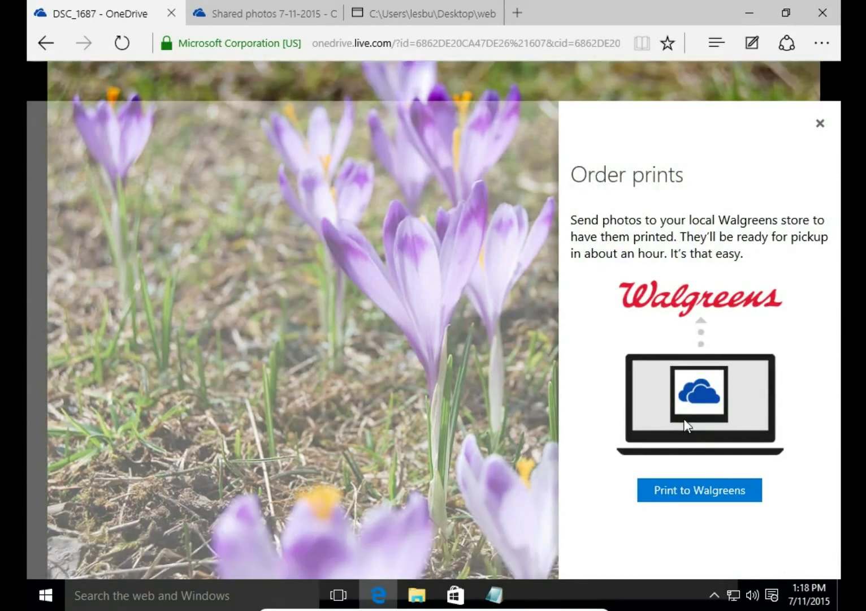
{"action": "left_click", "coordinate": [820, 123]}
{"action": "left_click", "coordinate": [546, 79]}
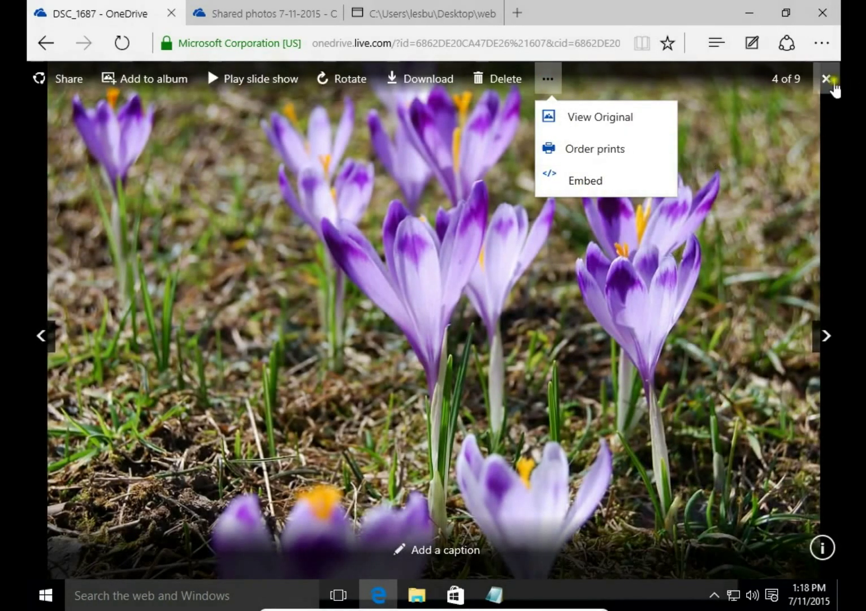
{"action": "left_click", "coordinate": [826, 78]}
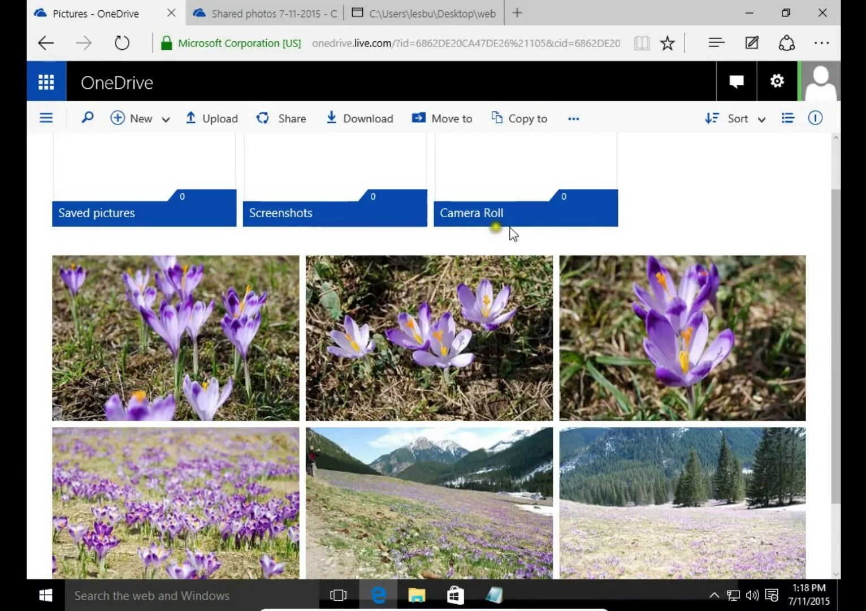
Go to the top-level Files folder via the OneDrive navigation pane.
{"action": "left_click", "coordinate": [101, 179]}
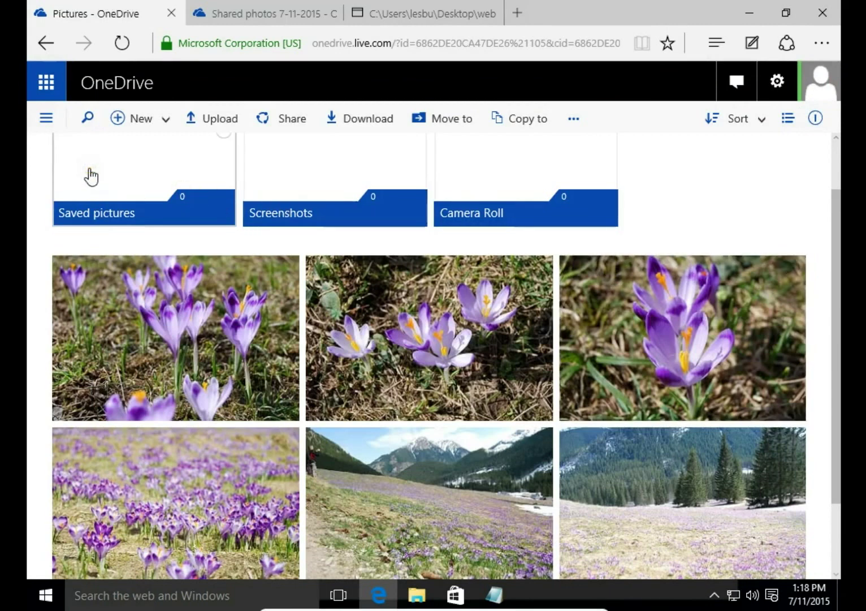
{"action": "left_click", "coordinate": [45, 119]}
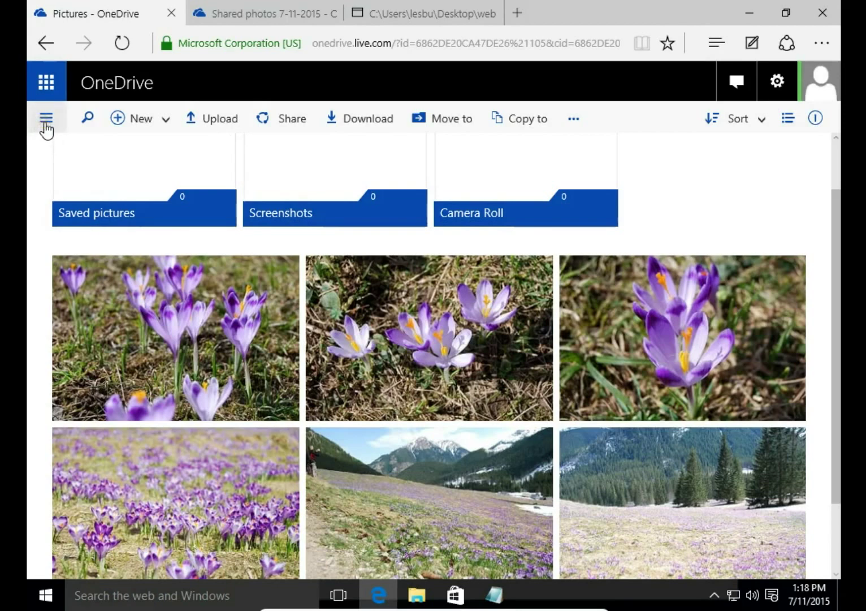
{"action": "left_click", "coordinate": [47, 126]}
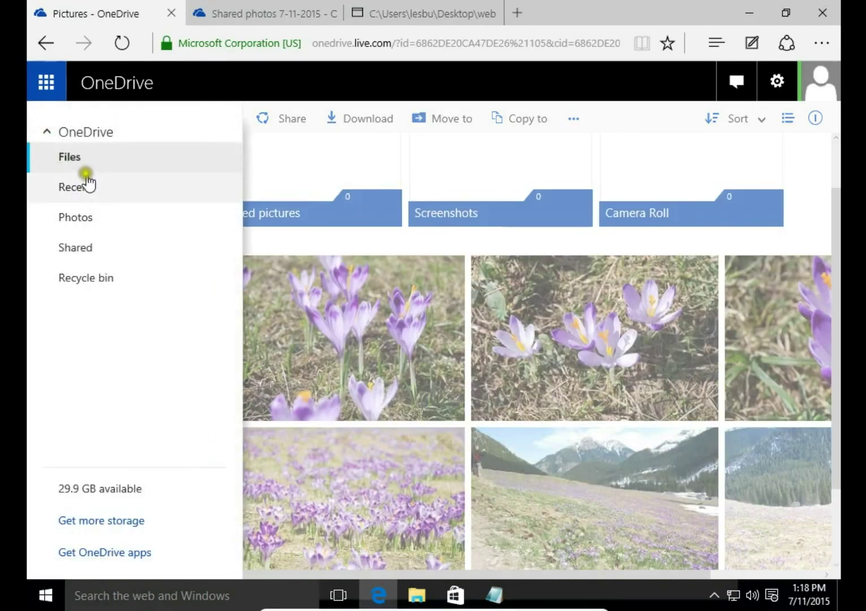
{"action": "left_click", "coordinate": [74, 159]}
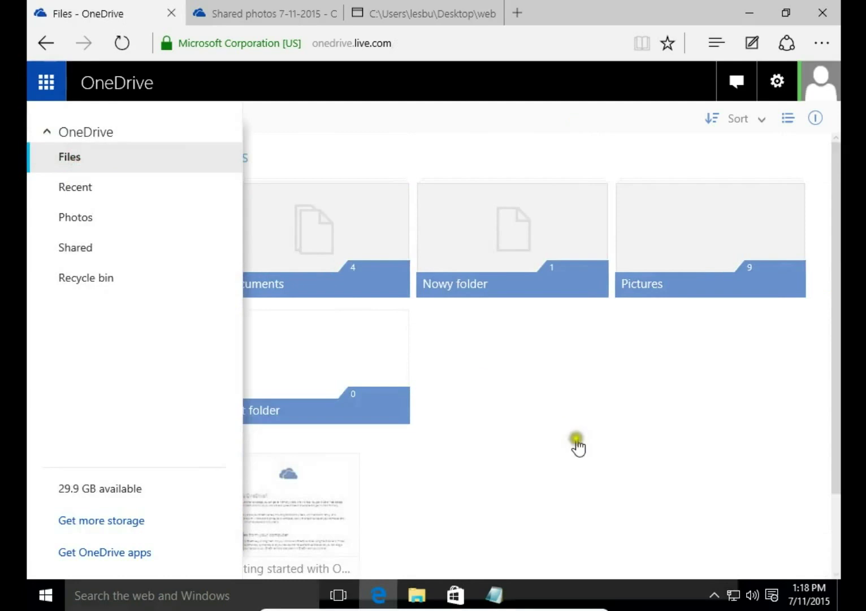
{"action": "left_click", "coordinate": [589, 454]}
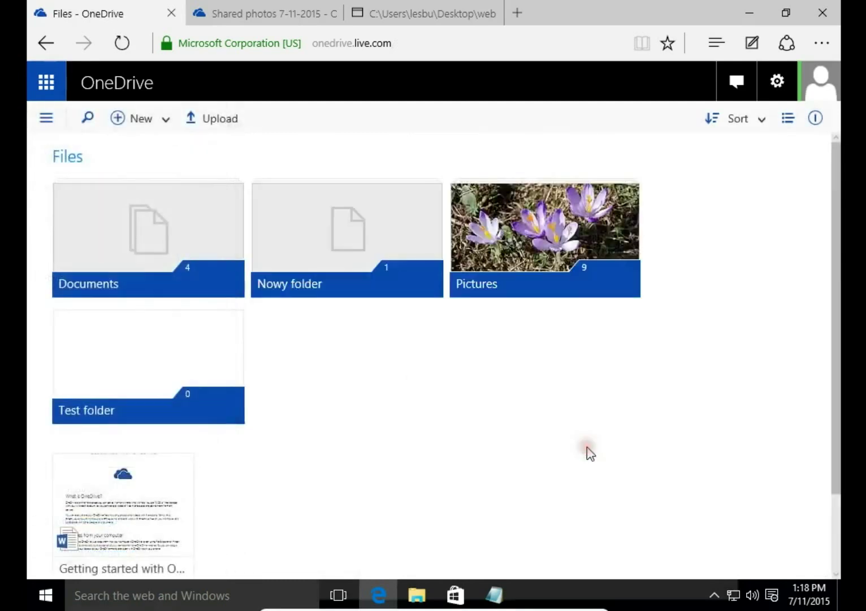
{"action": "left_click", "coordinate": [157, 413]}
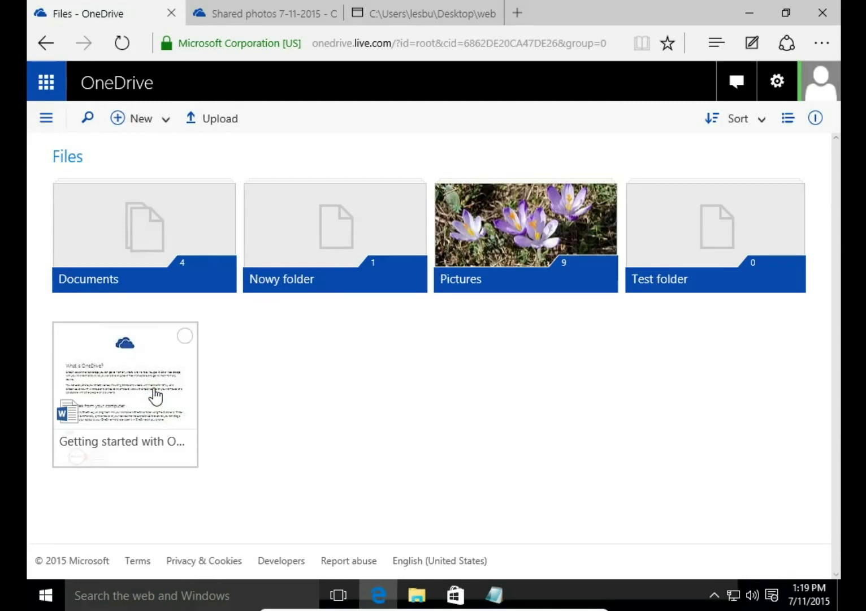
Move the Getting started document into Test folder, then drag it back to Files.
{"action": "left_click", "coordinate": [121, 388]}
{"action": "left_click_drag", "start_coordinate": [121, 387], "coordinate": [713, 232]}
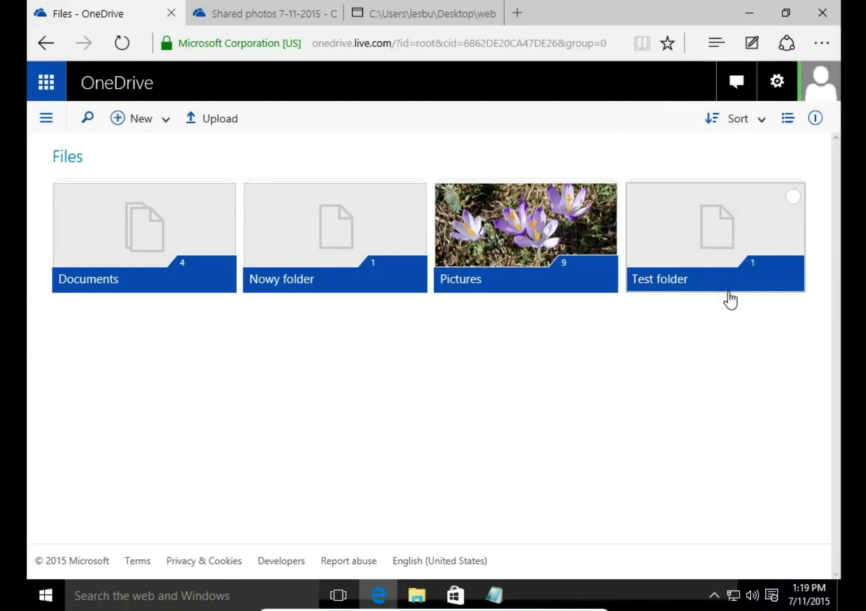
{"action": "left_click", "coordinate": [730, 264]}
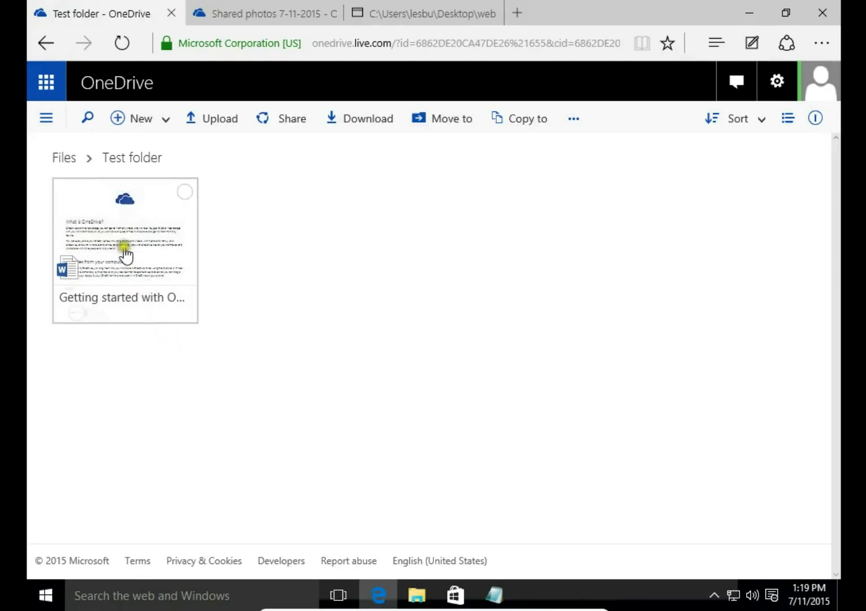
{"action": "left_click_drag", "start_coordinate": [124, 251], "coordinate": [61, 164]}
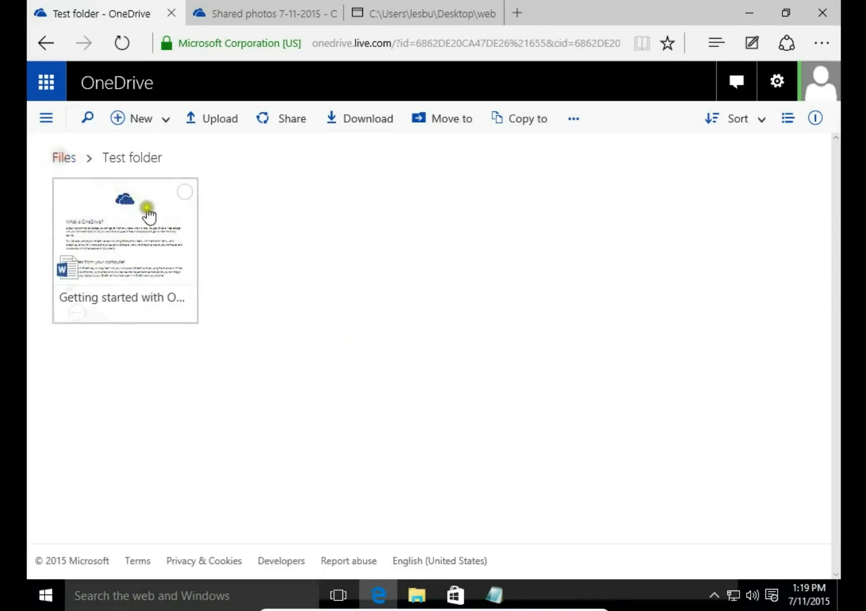
{"action": "left_click_drag", "start_coordinate": [149, 215], "coordinate": [71, 163]}
{"action": "left_click", "coordinate": [64, 158]}
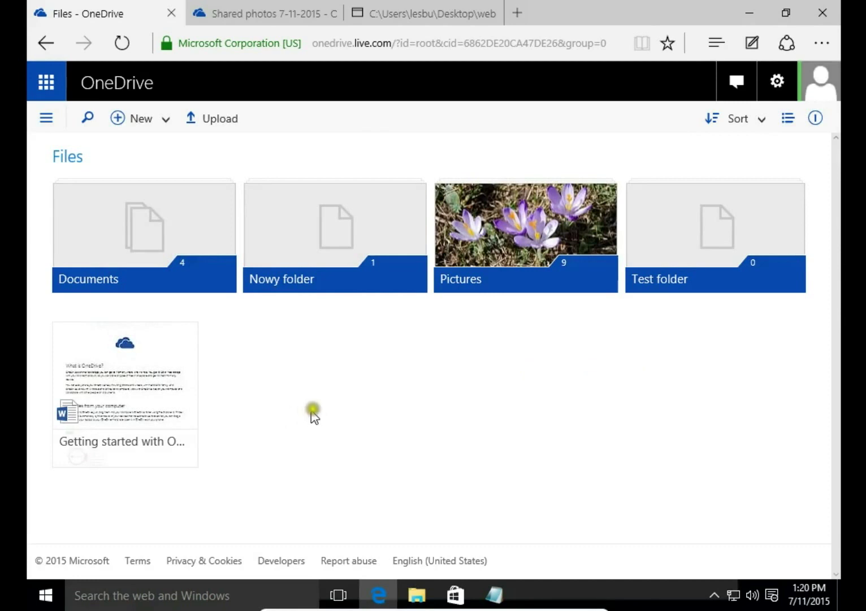
{"action": "left_click", "coordinate": [414, 561]}
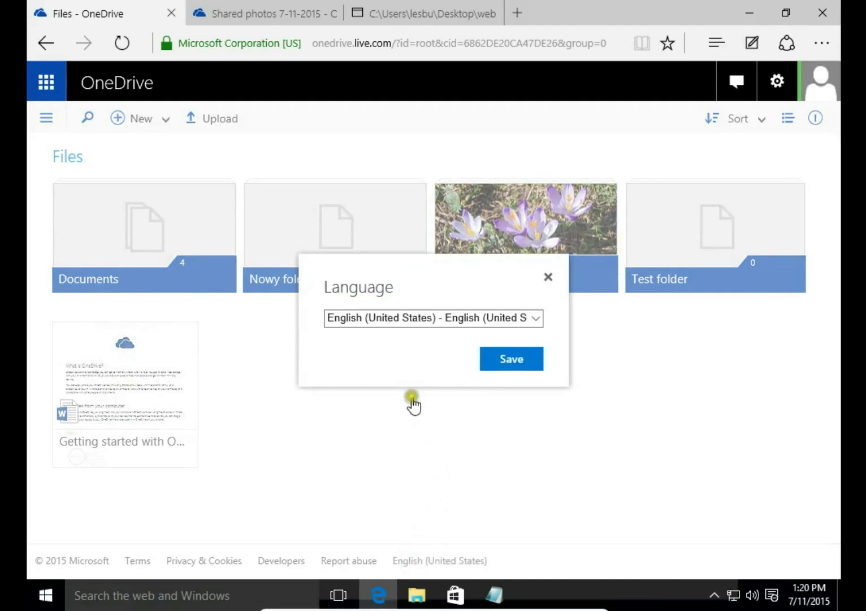
{"action": "left_click", "coordinate": [479, 324]}
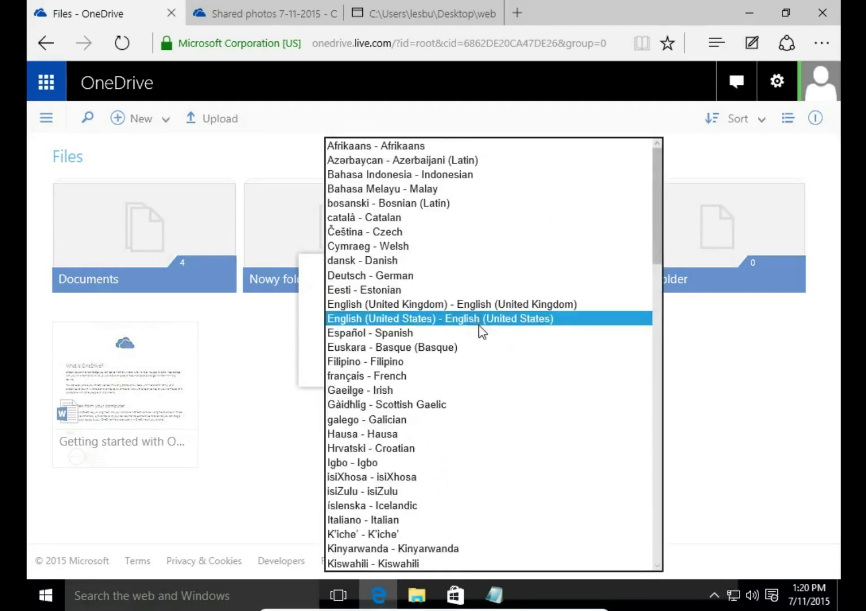
{"action": "left_click", "coordinate": [284, 444]}
{"action": "left_click", "coordinate": [532, 356]}
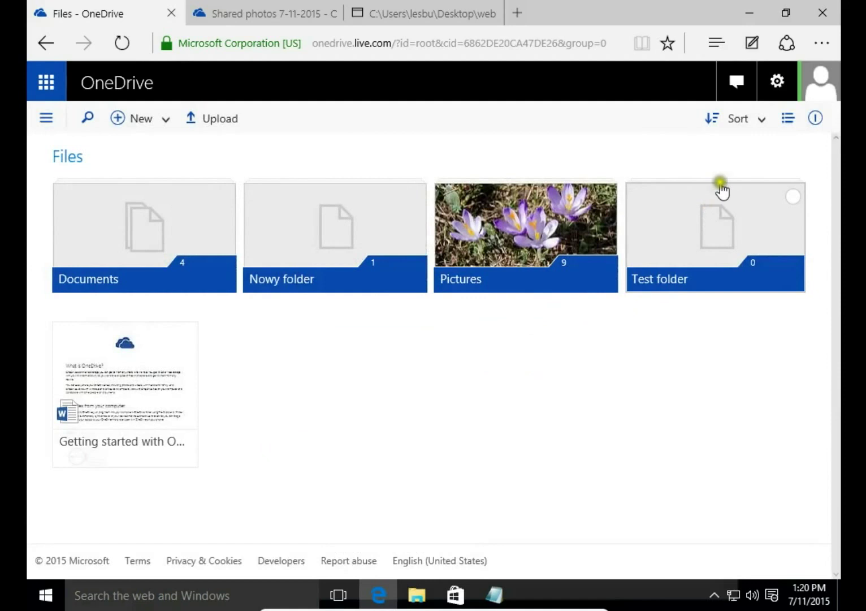
{"action": "left_click", "coordinate": [783, 120]}
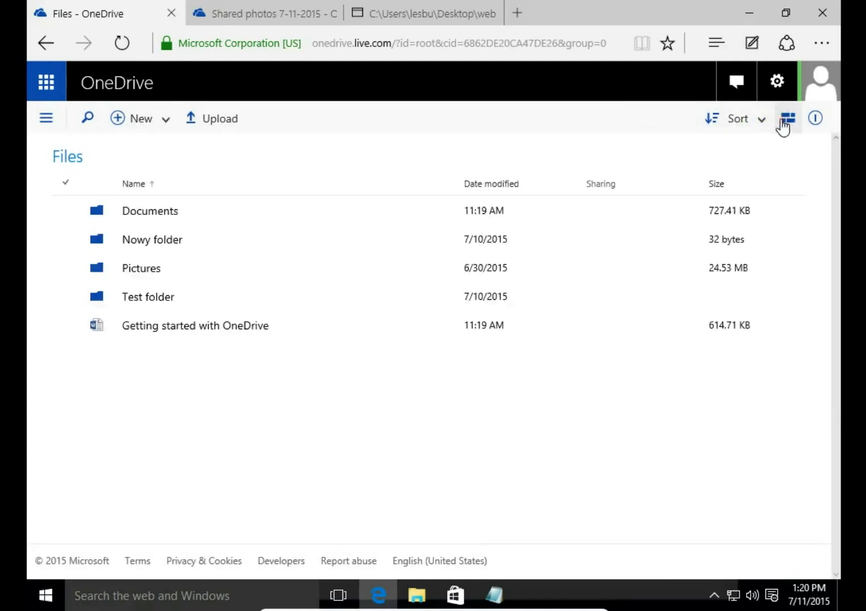
{"action": "left_click", "coordinate": [783, 121]}
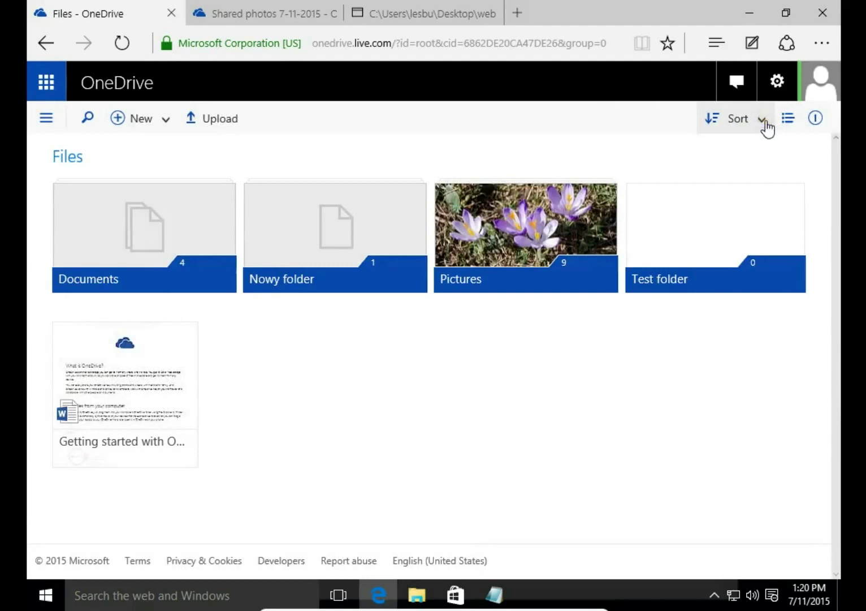
{"action": "left_click", "coordinate": [763, 120]}
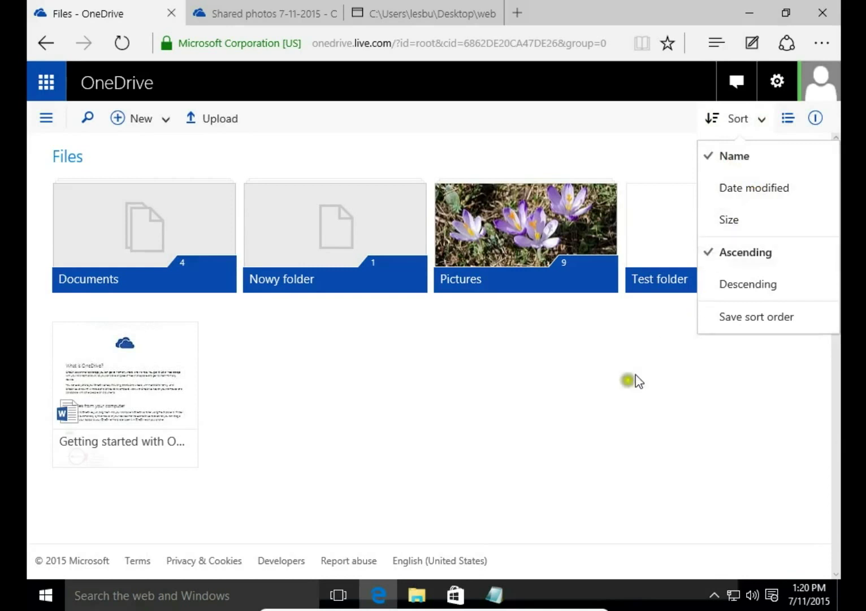
{"action": "left_click", "coordinate": [353, 428]}
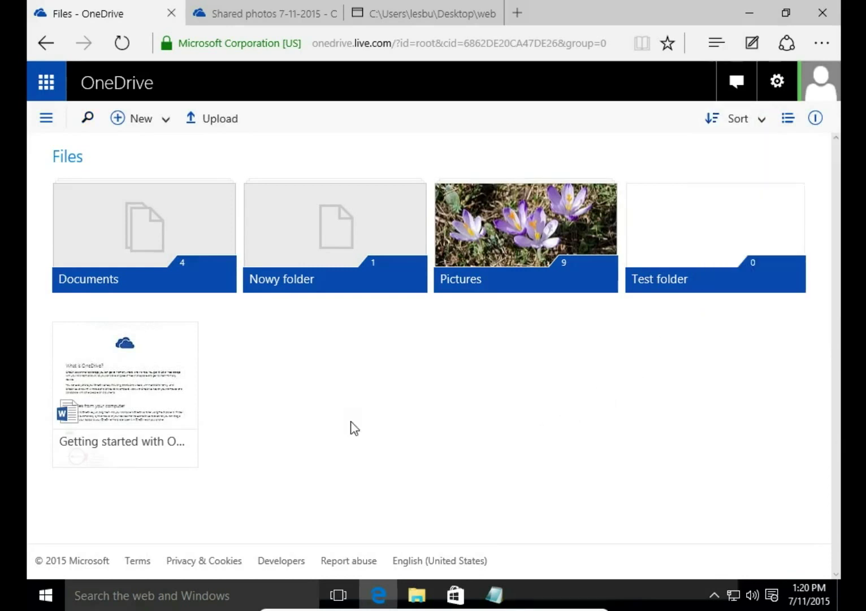